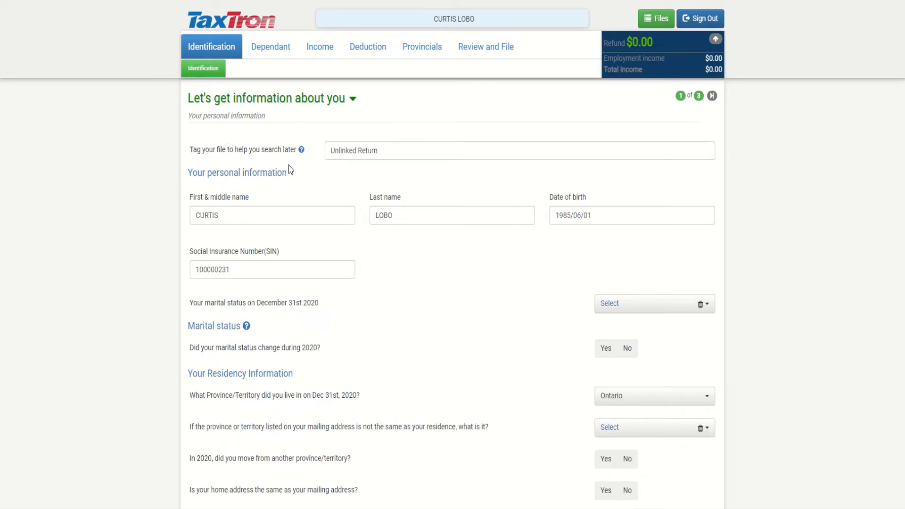
Scroll down the Identification page to the marital status question
scroll(299, 167, "down", 1)
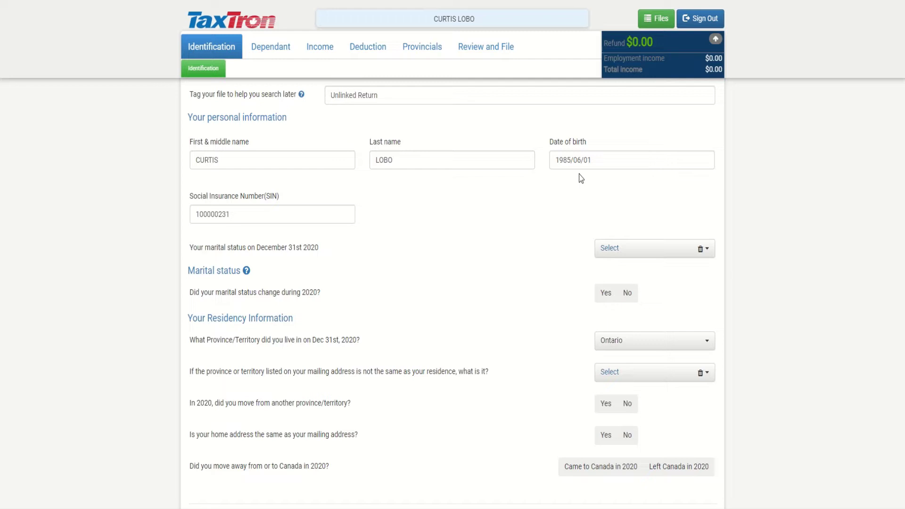
scroll(366, 225, "down", 1)
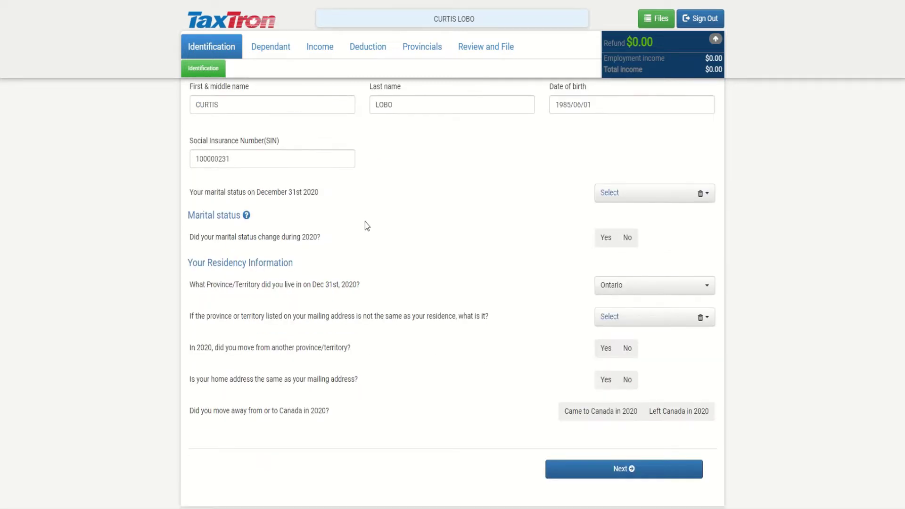
Set marital status to Common-law and answer No to a status change
left_click(636, 194)
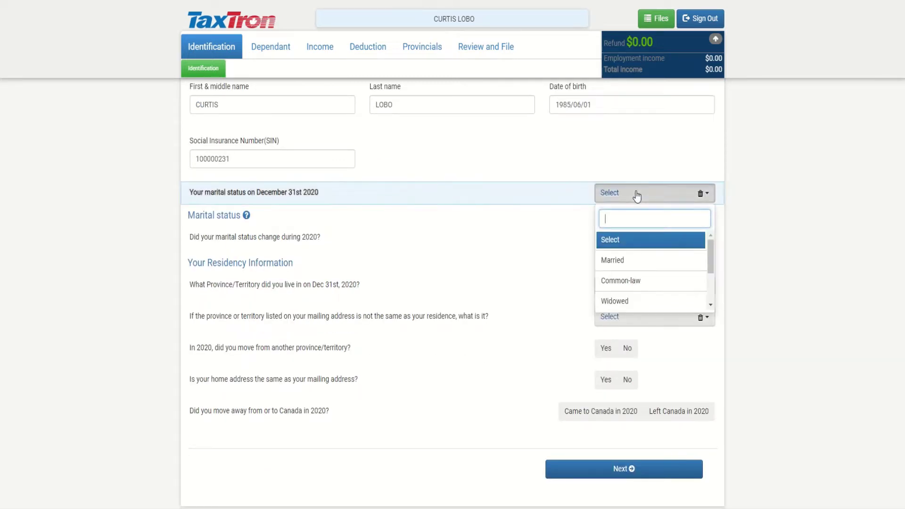
left_click(626, 282)
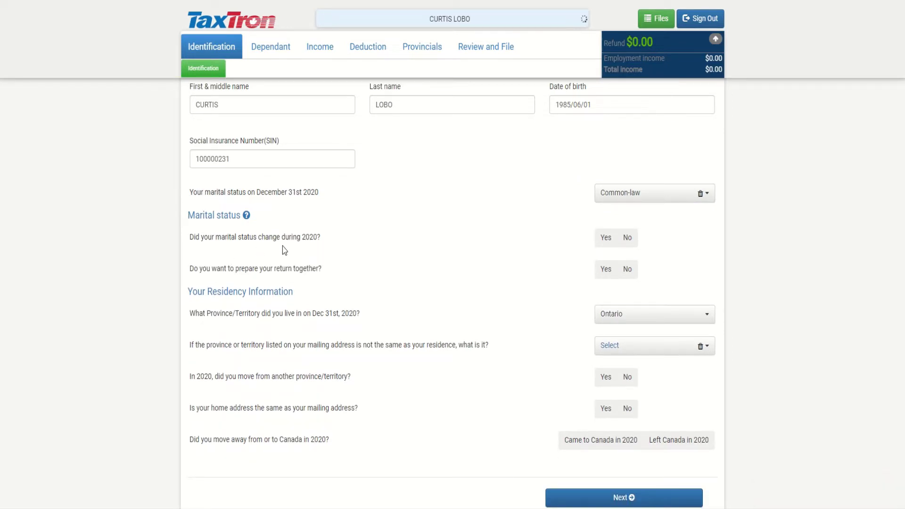
left_click(629, 240)
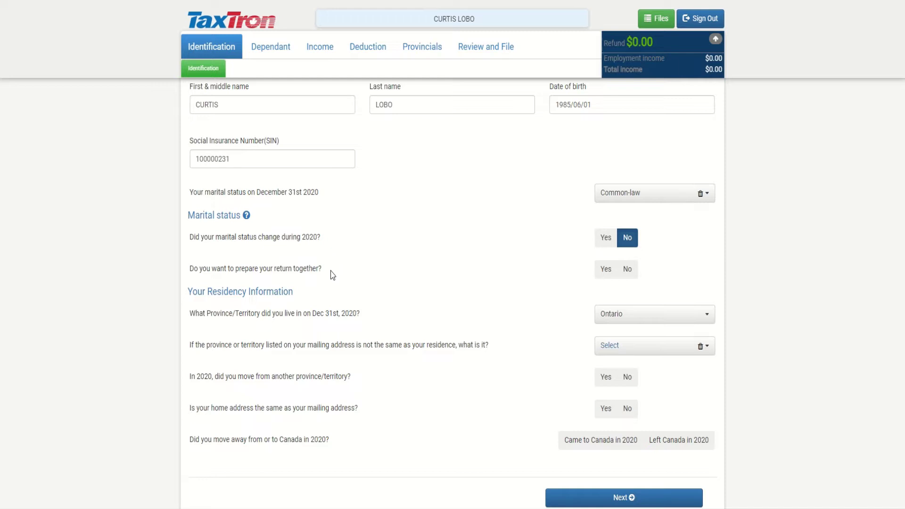
Answer No to a joint return and a provincial move, and Yes to home address matching mailing
scroll(333, 276, "up", 1)
scroll(332, 275, "down", 1)
left_click(627, 270)
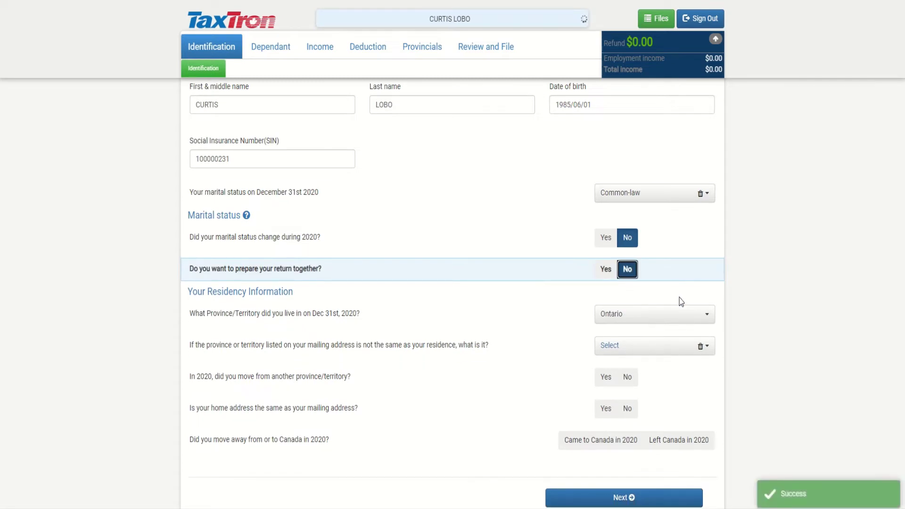
scroll(672, 295, "down", 1)
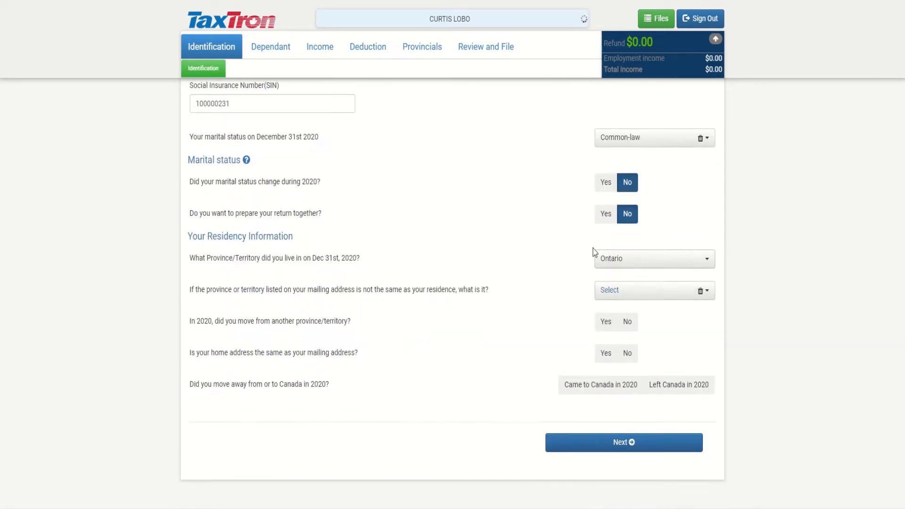
left_click(630, 324)
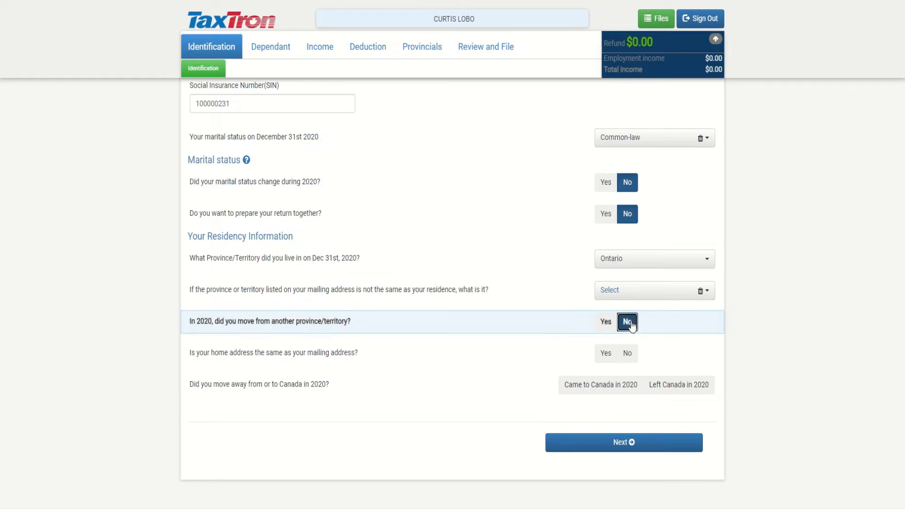
left_click(600, 355)
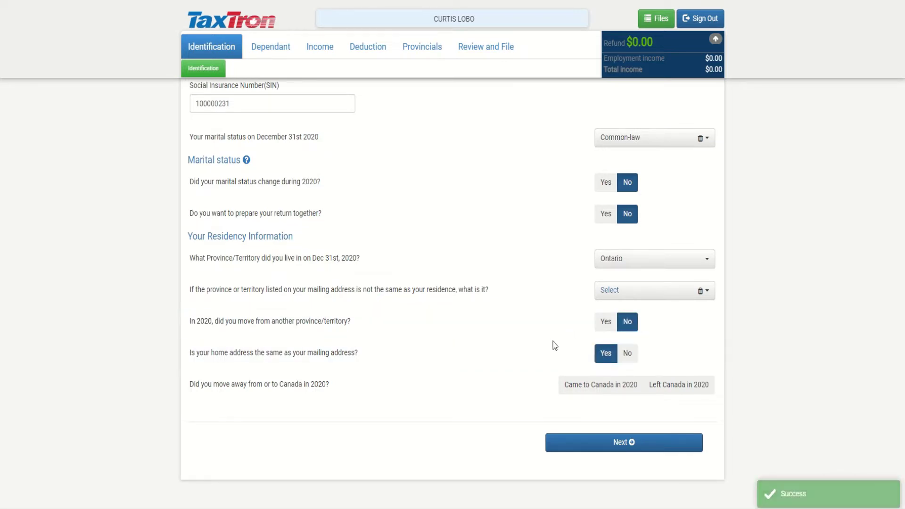
Continue to the mailing address page and review the detailed address fields
left_click(586, 445)
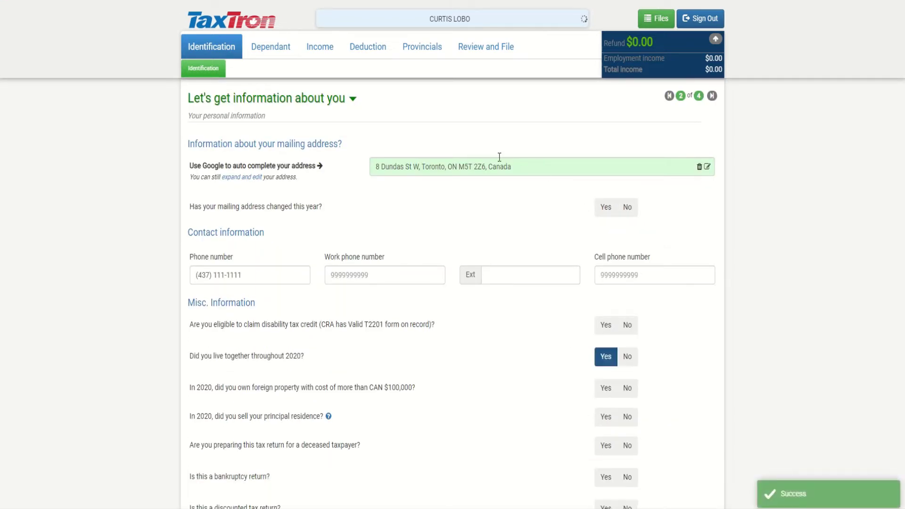
left_click(257, 177)
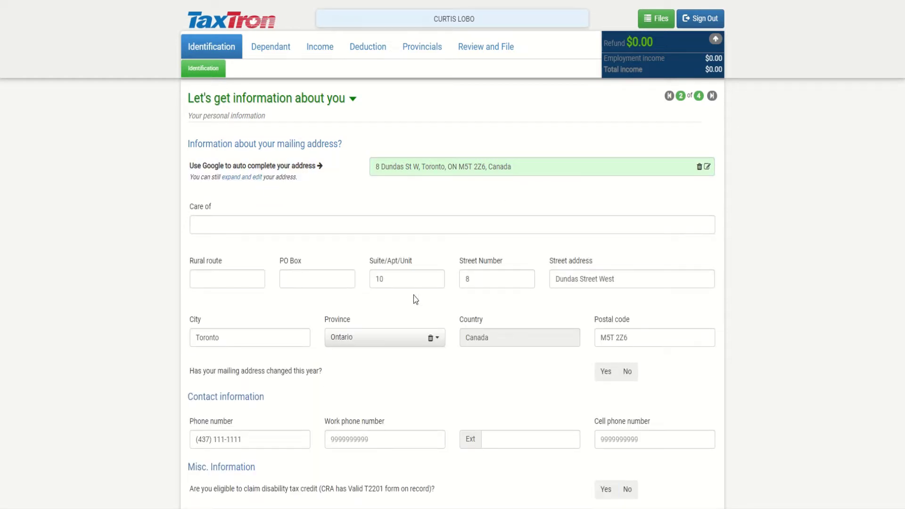
left_click(394, 285)
left_click(244, 180)
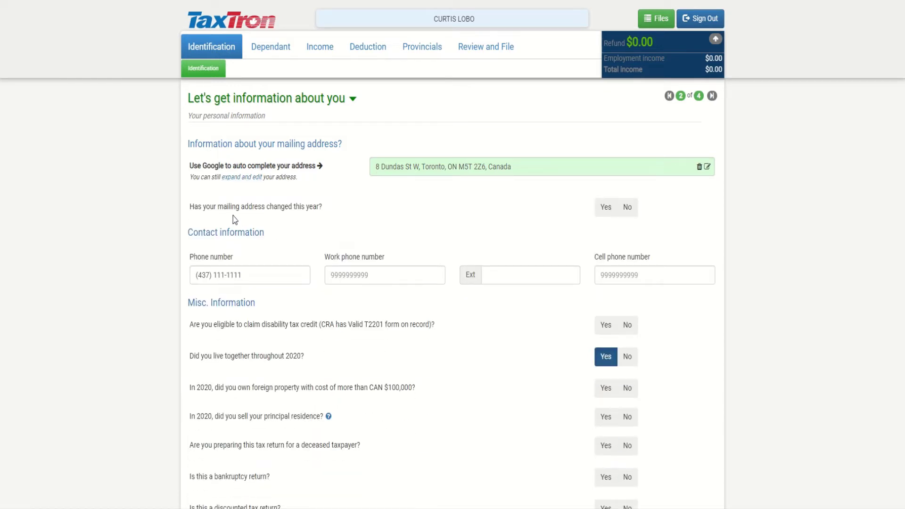
Answer No to the mailing address having changed this year
left_click(629, 210)
scroll(688, 294, "down", 1)
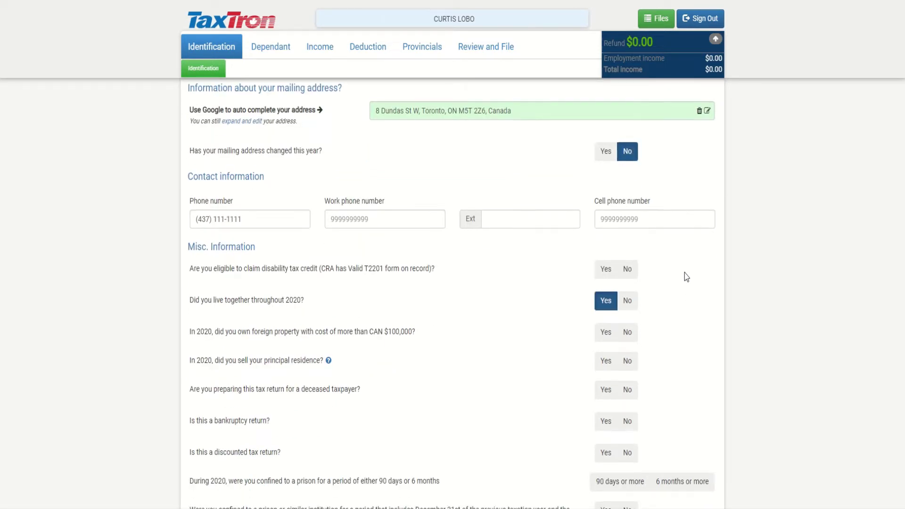
scroll(684, 273, "down", 1)
scroll(585, 242, "down", 1)
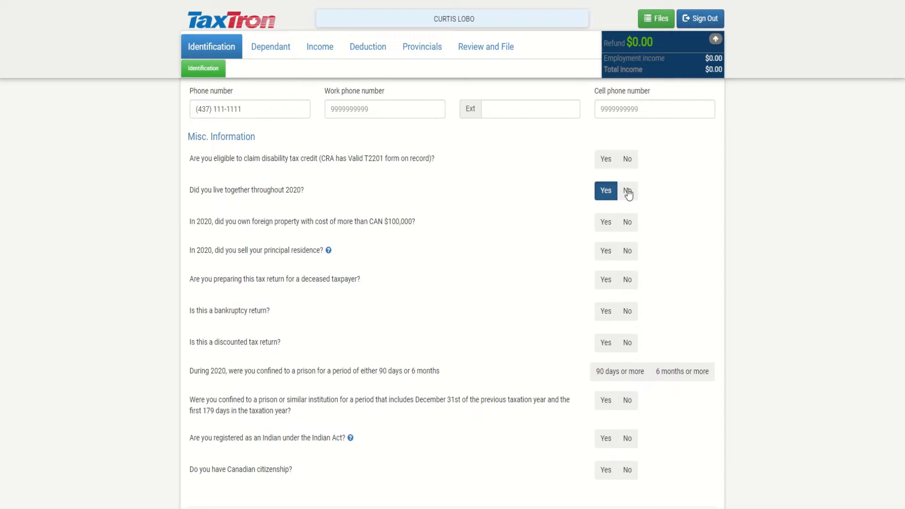
scroll(626, 208, "down", 1)
scroll(619, 377, "up", 1)
scroll(503, 302, "up", 2)
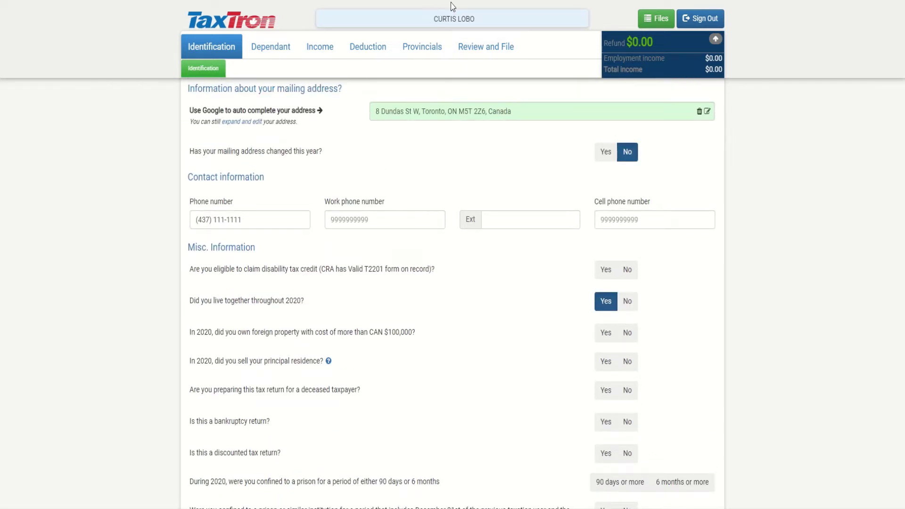
scroll(500, 341, "down", 4)
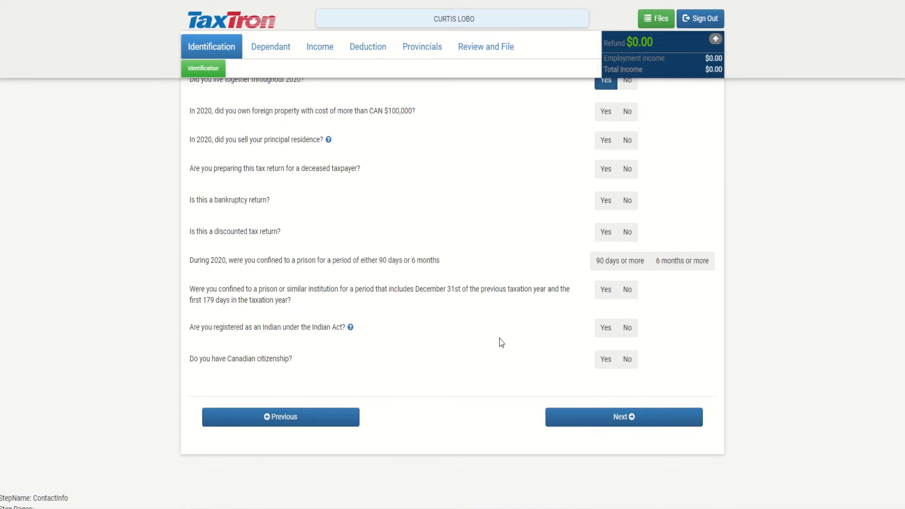
Answer No to foreign property over $100,000, a deceased taxpayer and a bankruptcy return
left_click(590, 418)
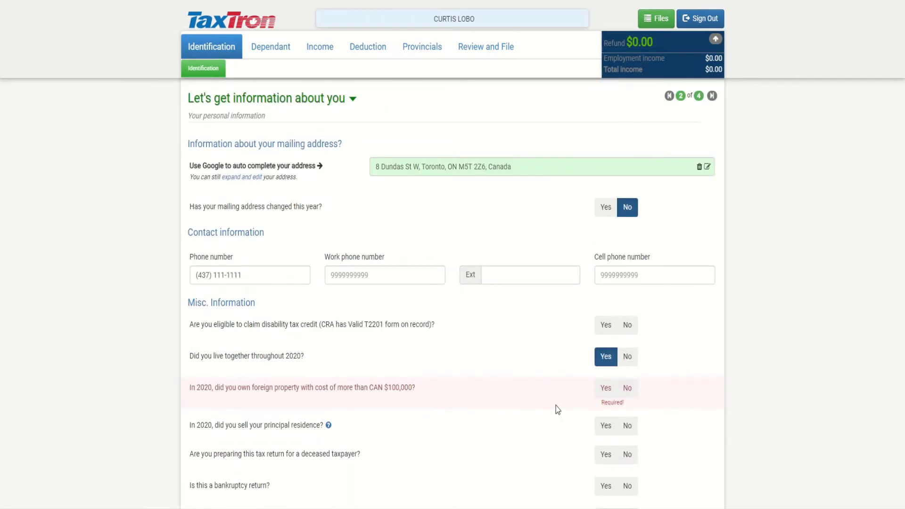
scroll(555, 406, "down", 2)
scroll(528, 320, "down", 2)
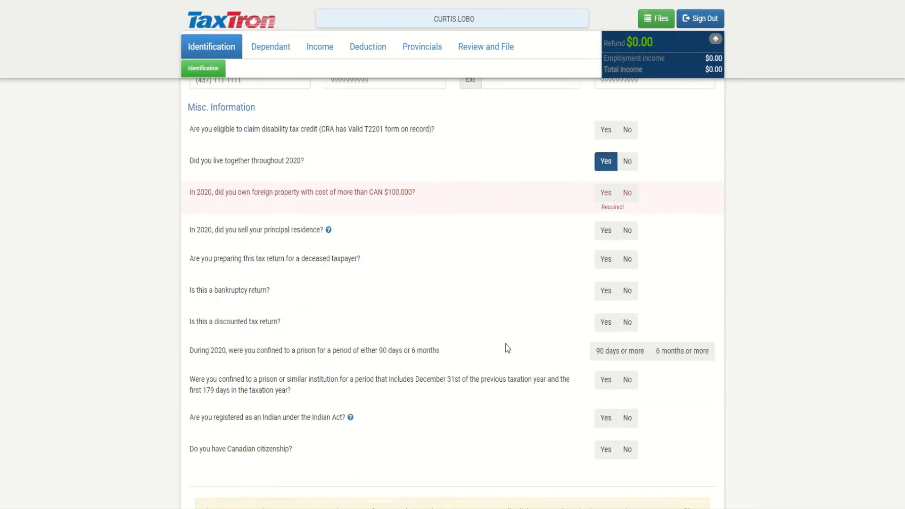
scroll(507, 347, "down", 2)
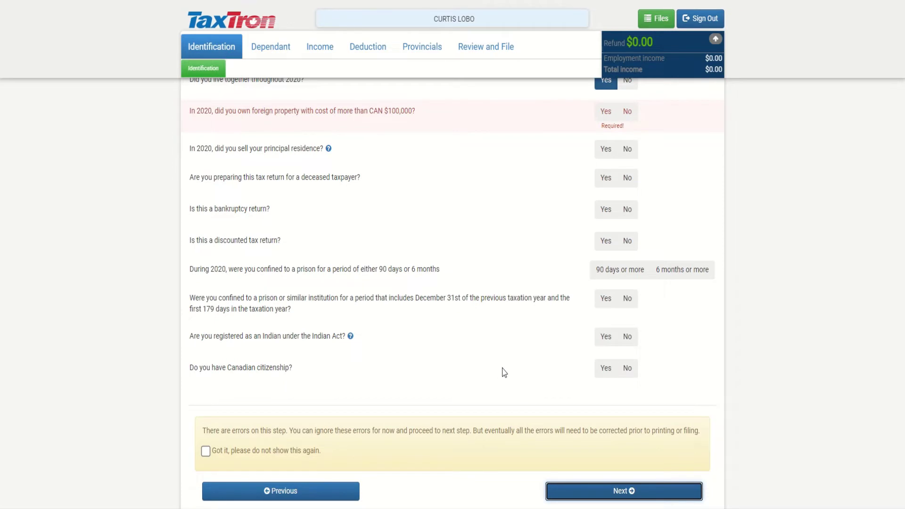
scroll(505, 370, "up", 2)
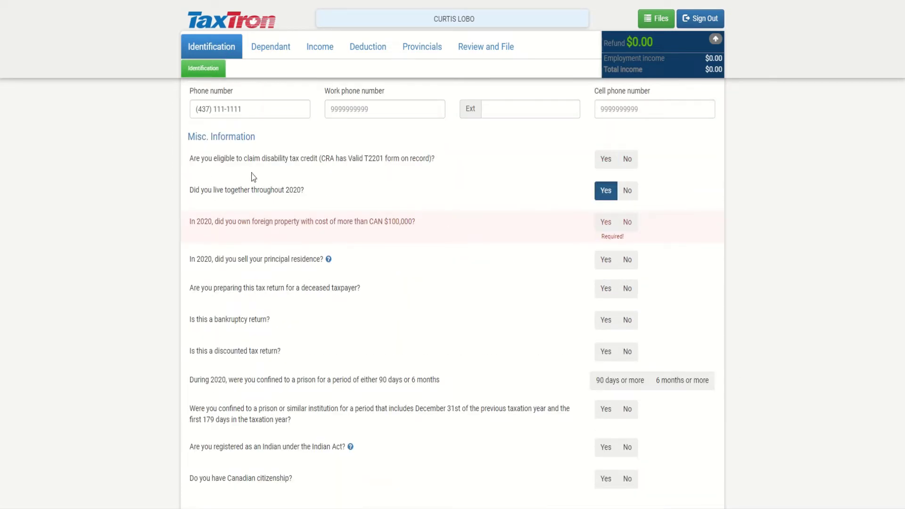
left_click(627, 222)
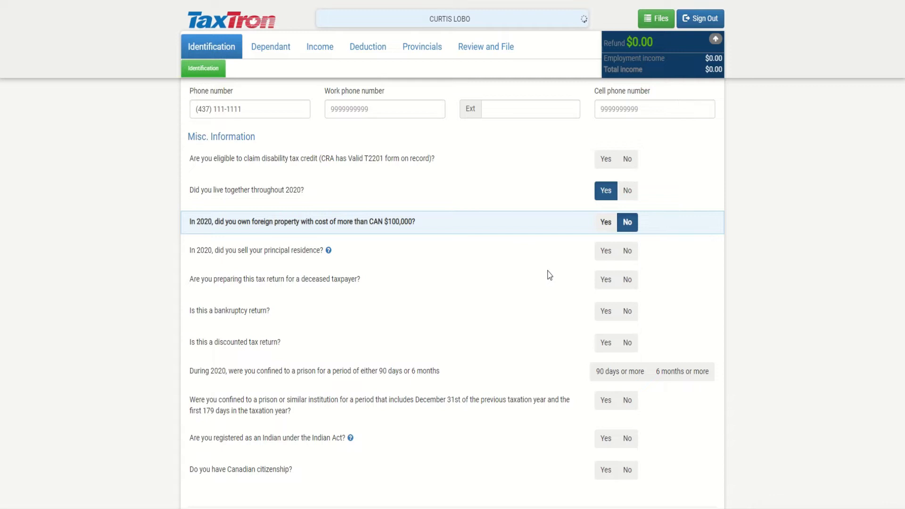
scroll(627, 265, "down", 1)
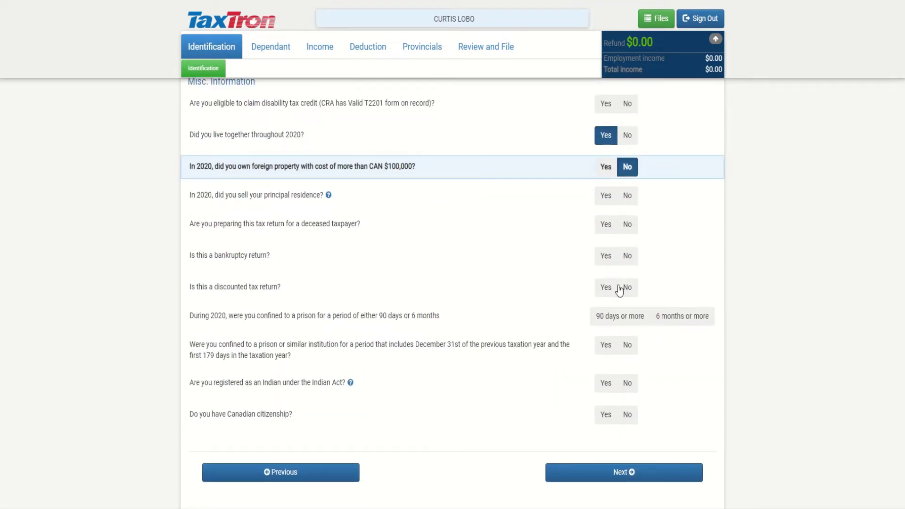
left_click(632, 228)
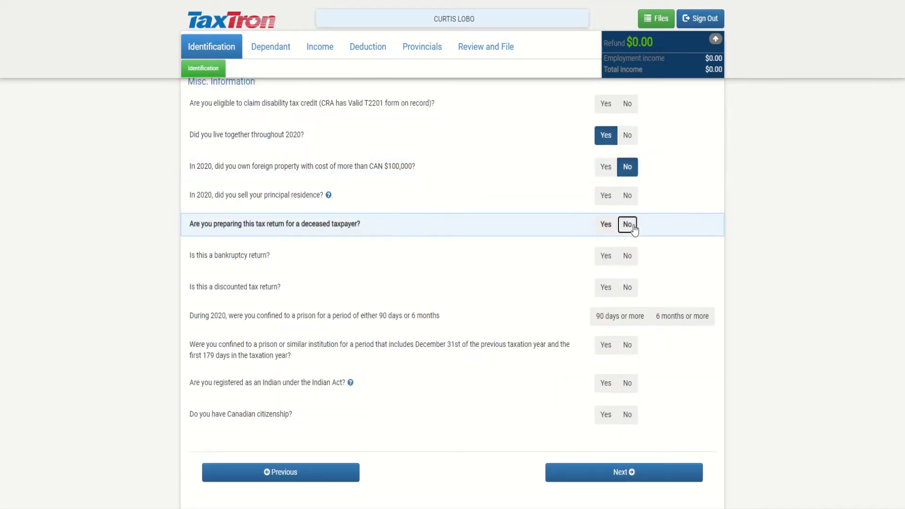
left_click(630, 258)
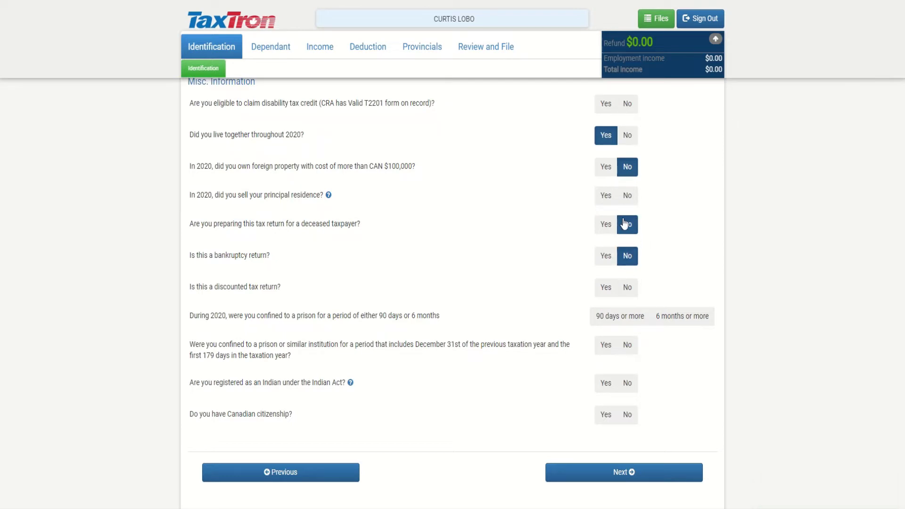
Confirm Canadian citizenship, decline Elections Canada sharing, and continue to the spouse page
scroll(573, 291, "down", 1)
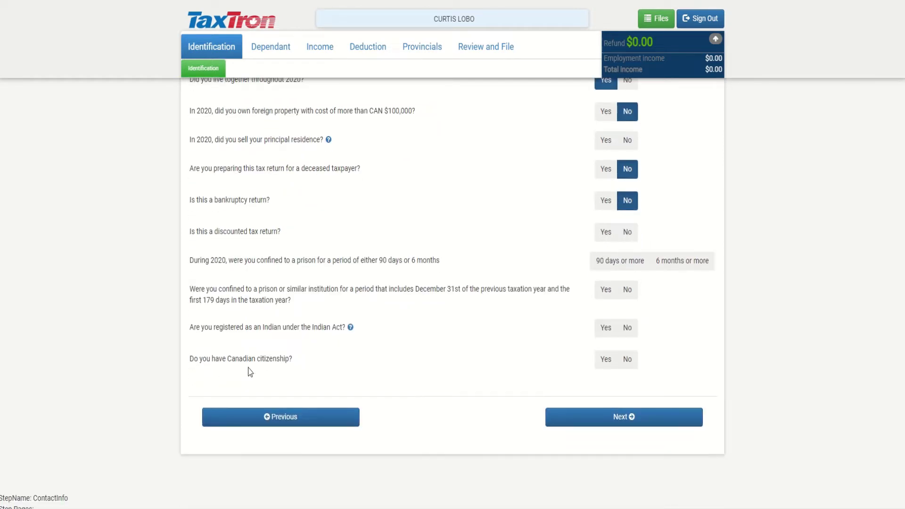
left_click(607, 360)
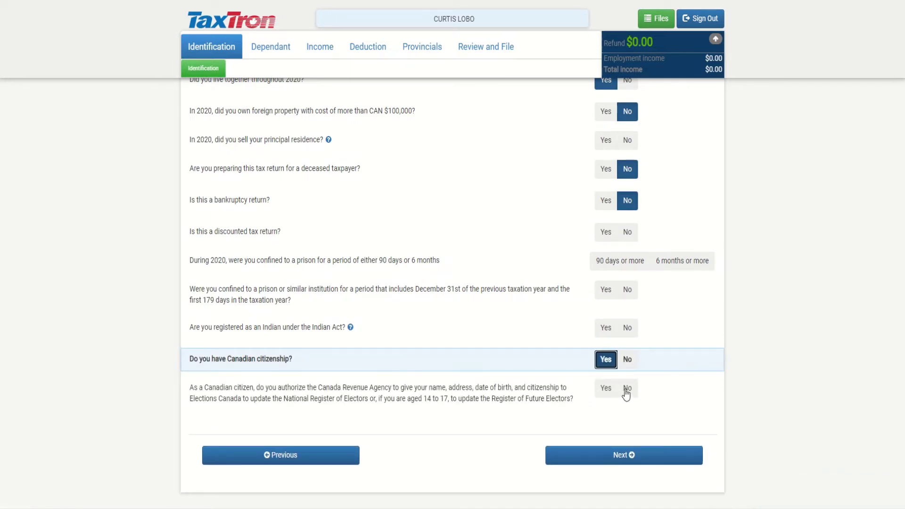
left_click(627, 389)
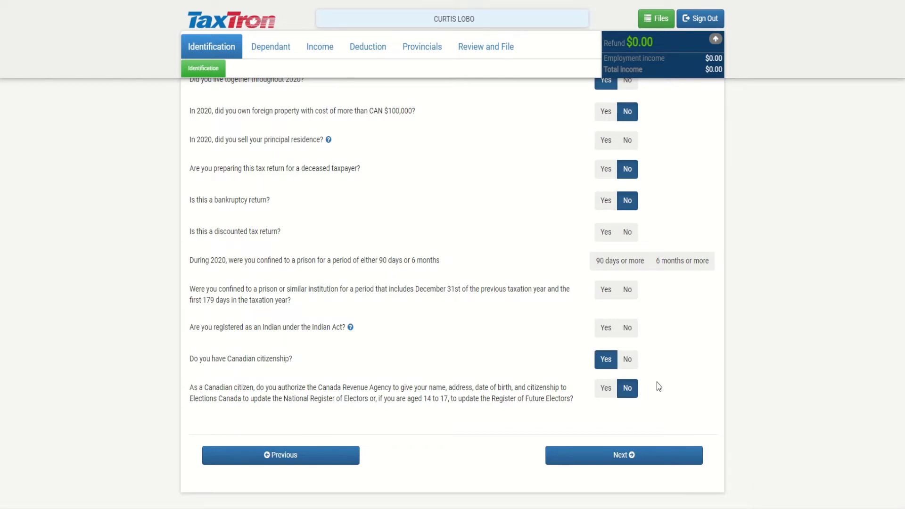
scroll(572, 401, "up", 1)
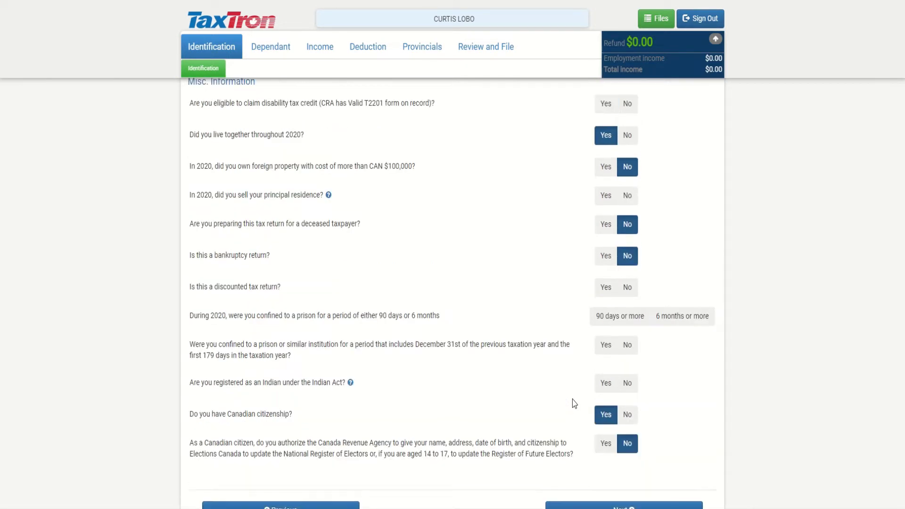
scroll(614, 434, "up", 3)
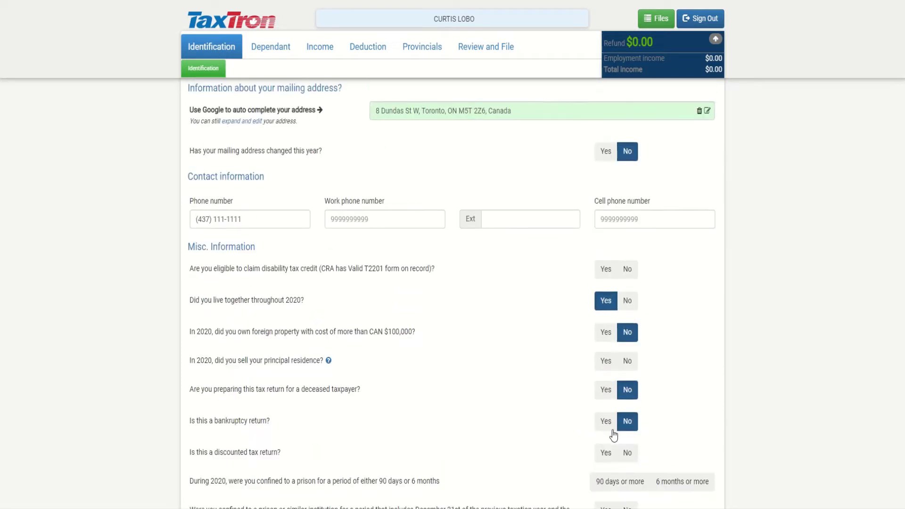
scroll(606, 429, "down", 3)
scroll(558, 377, "up", 2)
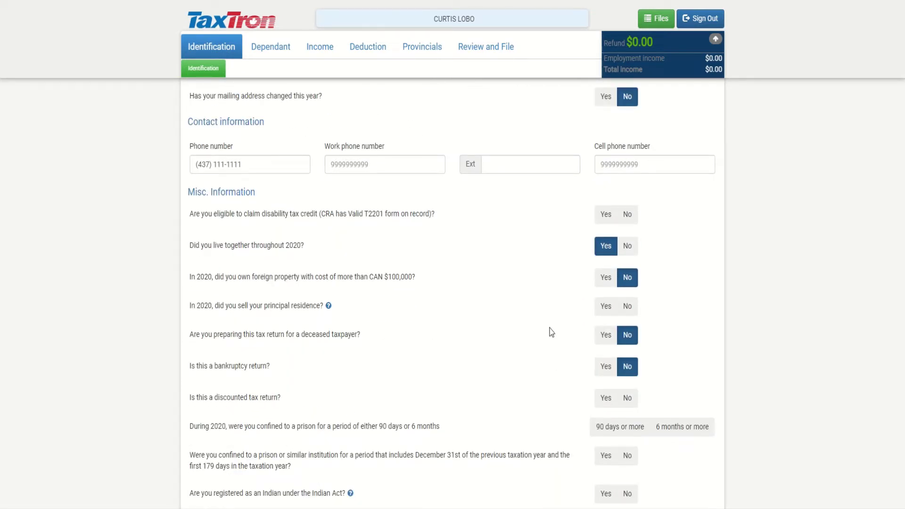
scroll(542, 364, "down", 3)
left_click(605, 462)
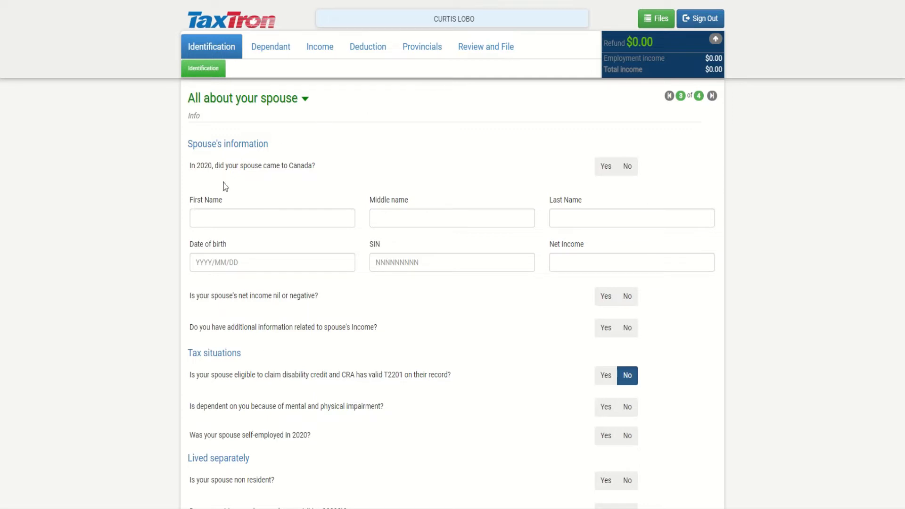
Enter the spouse's first and last name
left_click(269, 219)
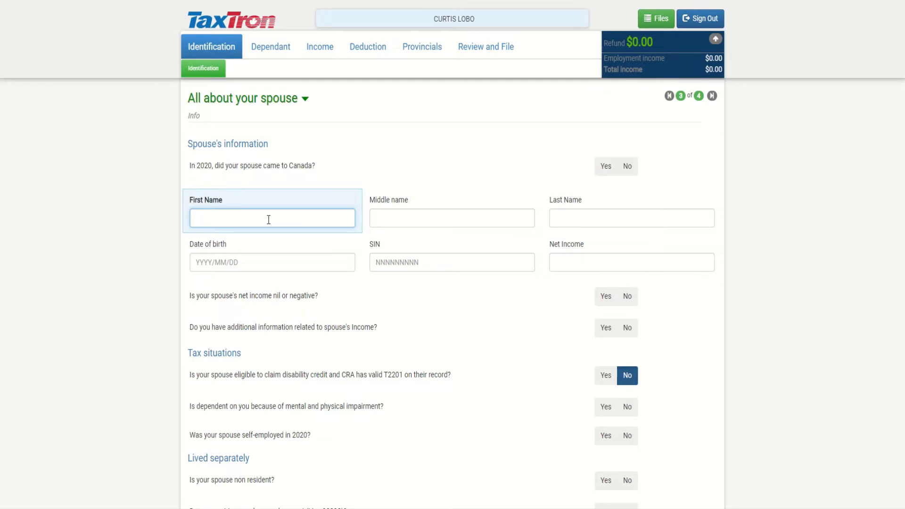
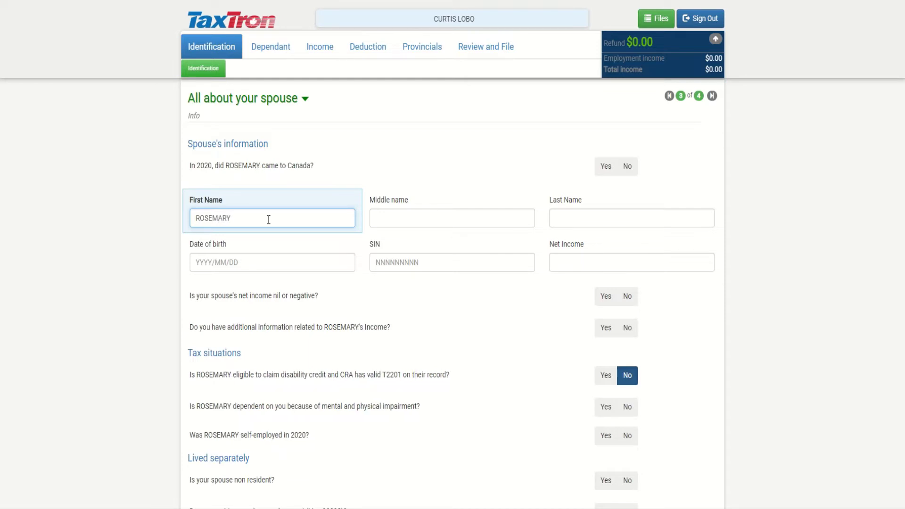
left_click(592, 219)
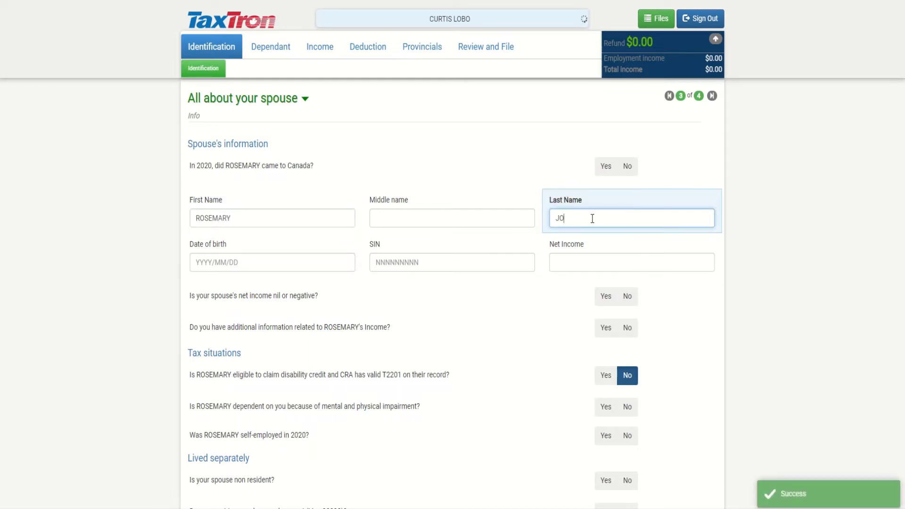
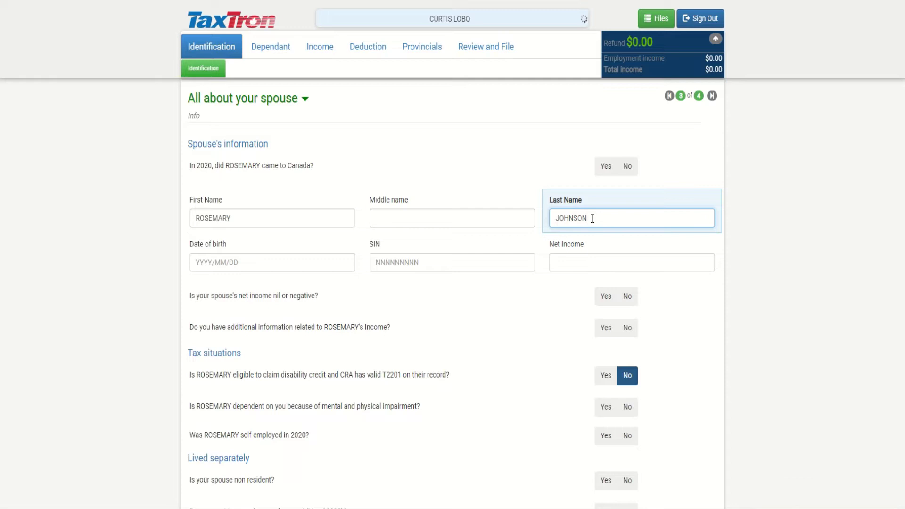
Enter the spouse's date of birth, SIN and a net income of 50,000.00
left_click(303, 266)
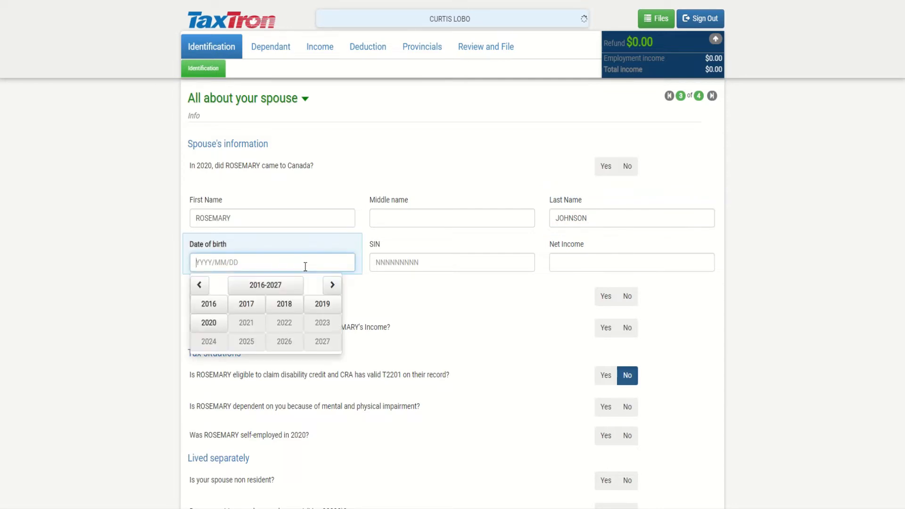
type("1985/0")
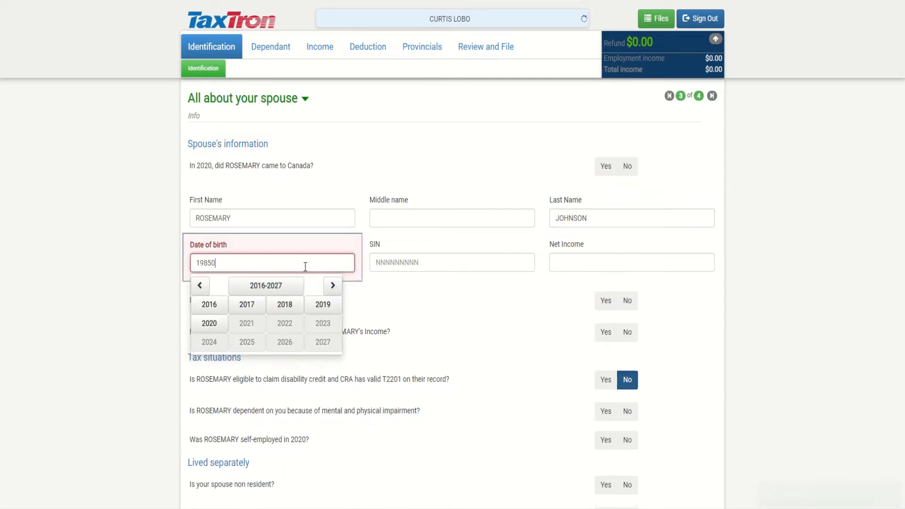
key("BackSpace")
type("/07/15")
left_click(398, 267)
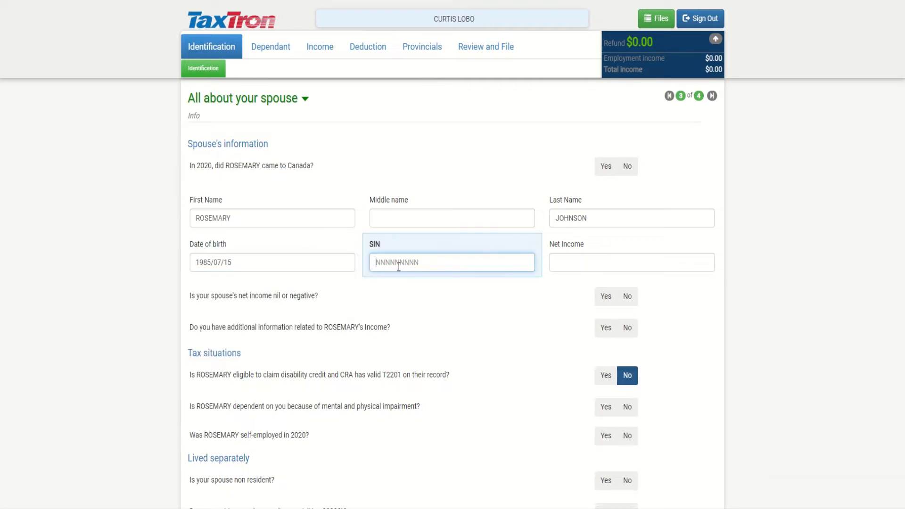
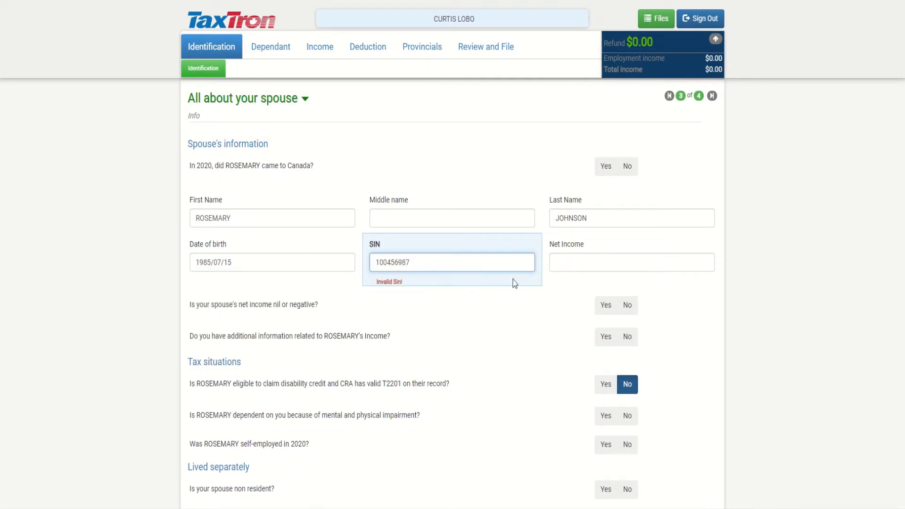
left_click(574, 262)
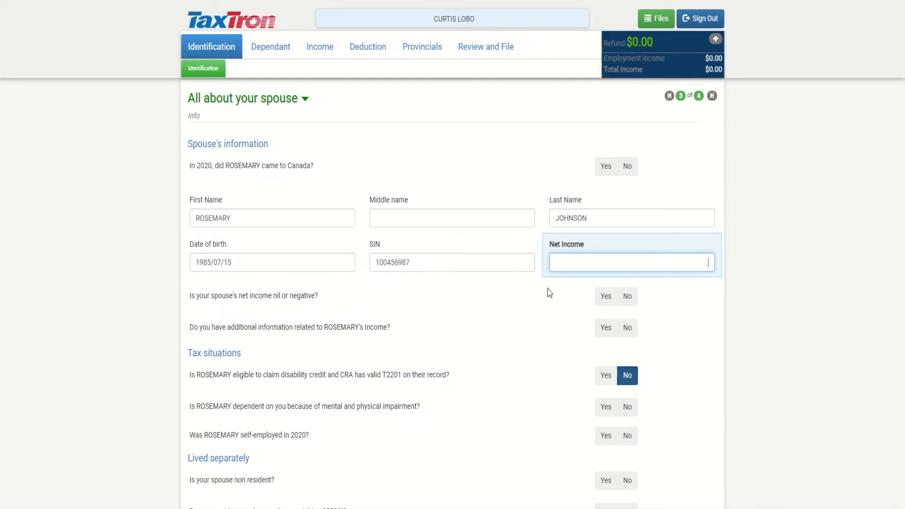
type("50000")
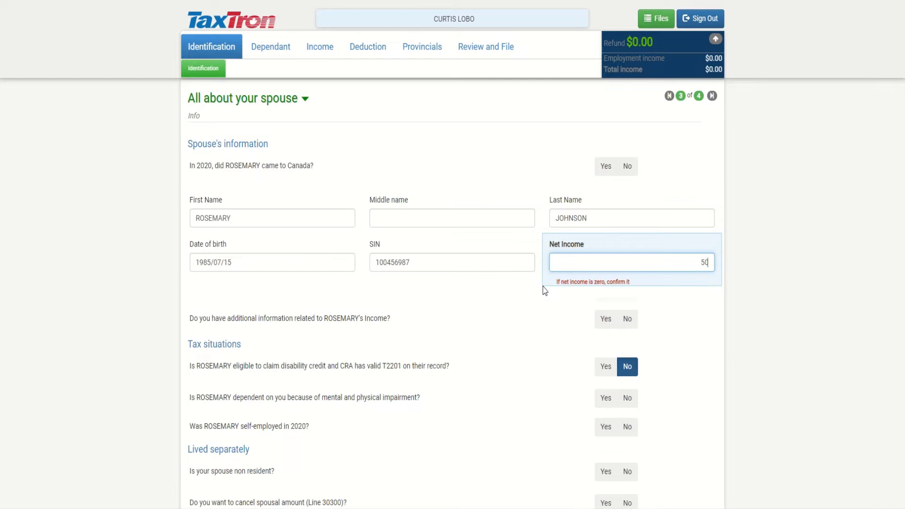
left_click(543, 290)
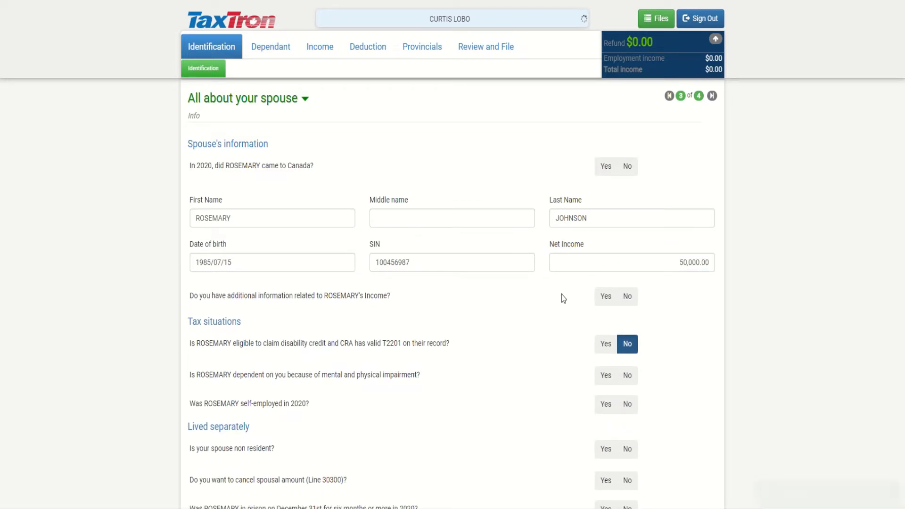
Answer No to having additional information about the spouse's income
scroll(549, 301, "down", 1)
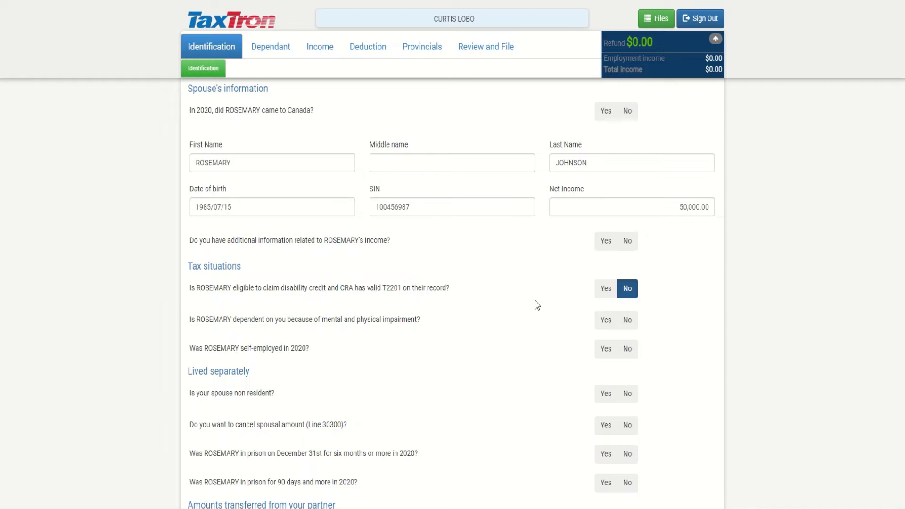
scroll(538, 305, "down", 1)
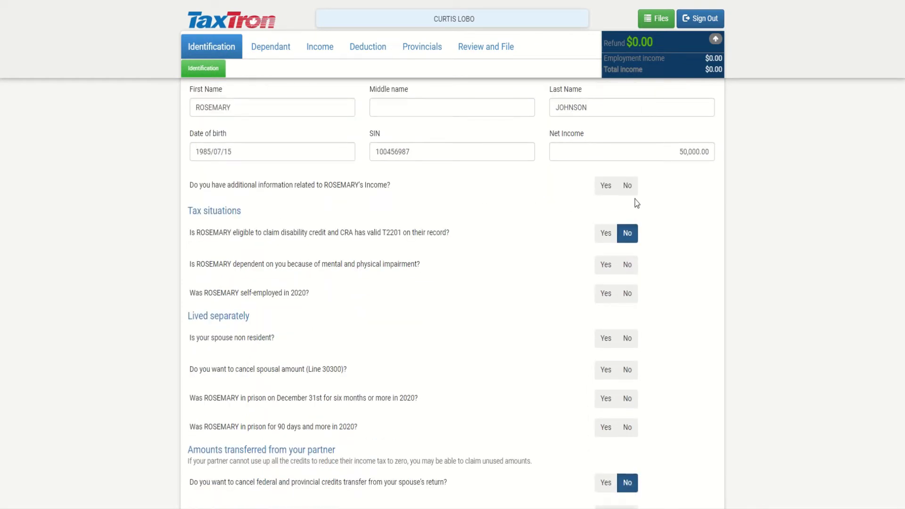
left_click(606, 185)
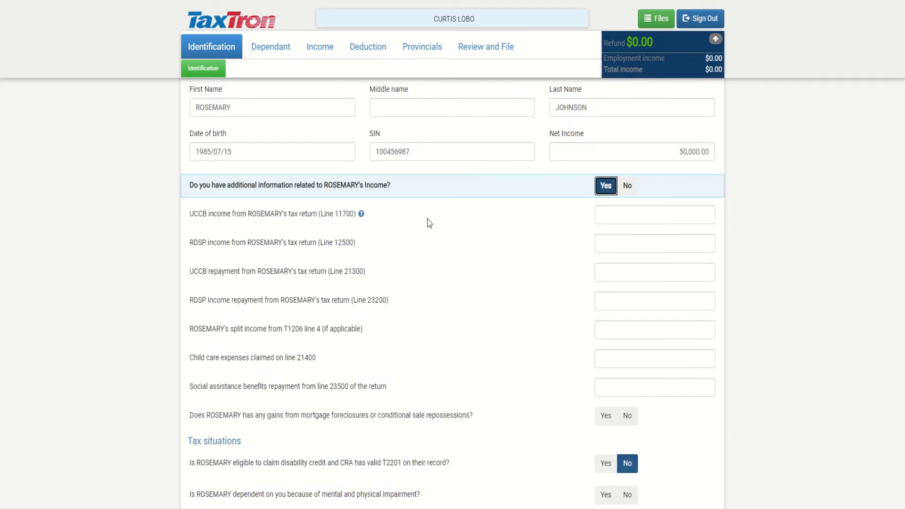
left_click(627, 185)
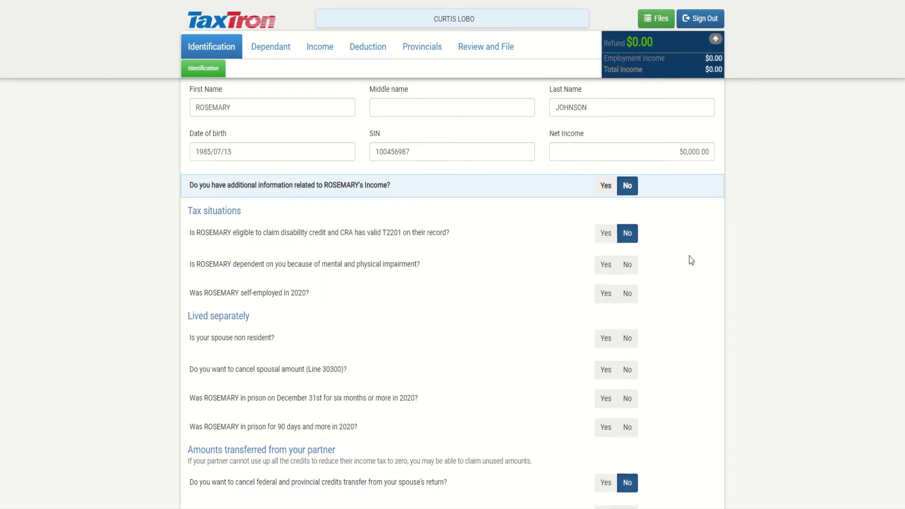
scroll(689, 256, "down", 1)
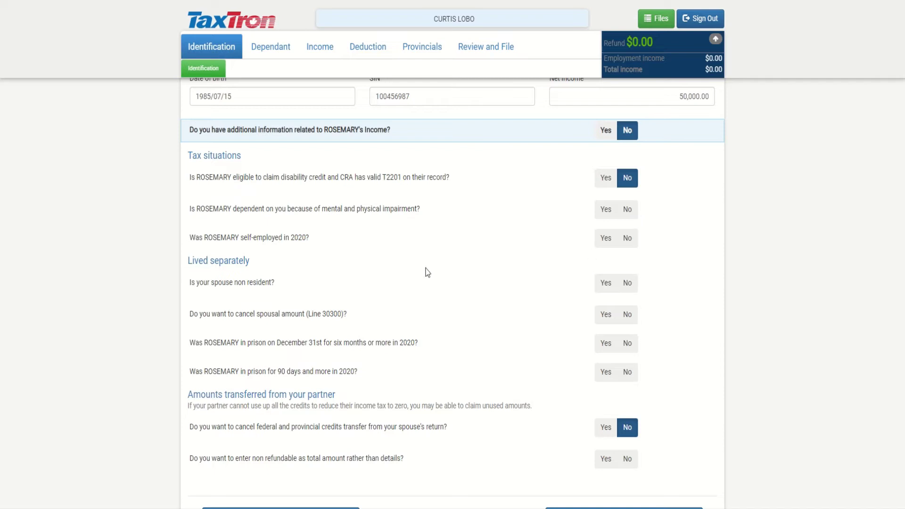
scroll(457, 281, "down", 2)
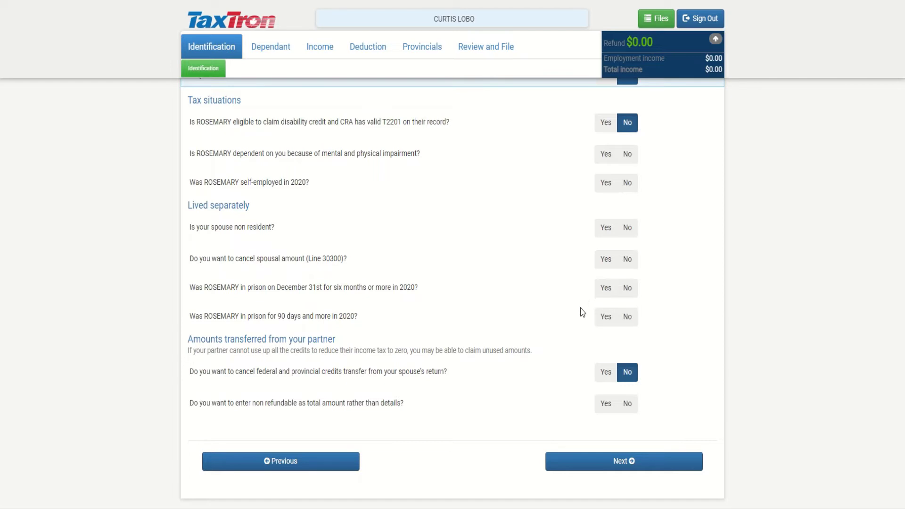
scroll(582, 312, "down", 2)
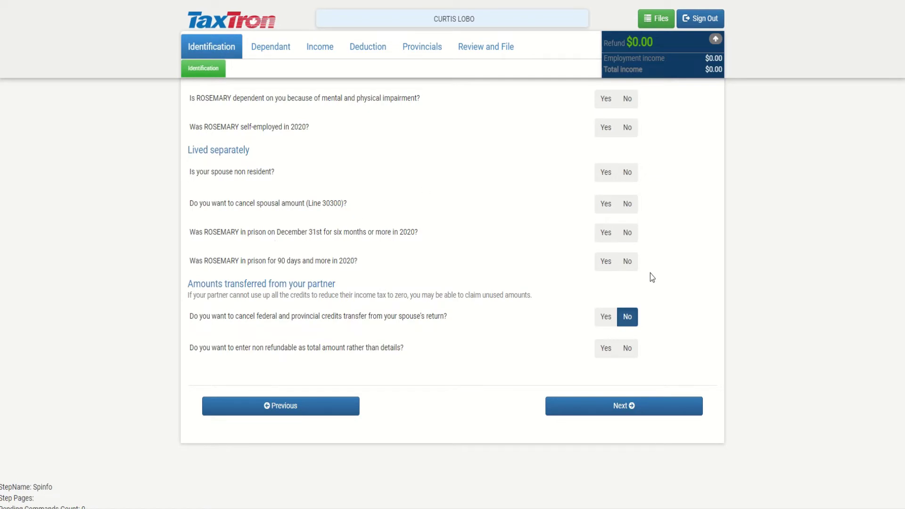
scroll(652, 278, "up", 1)
scroll(657, 277, "up", 3)
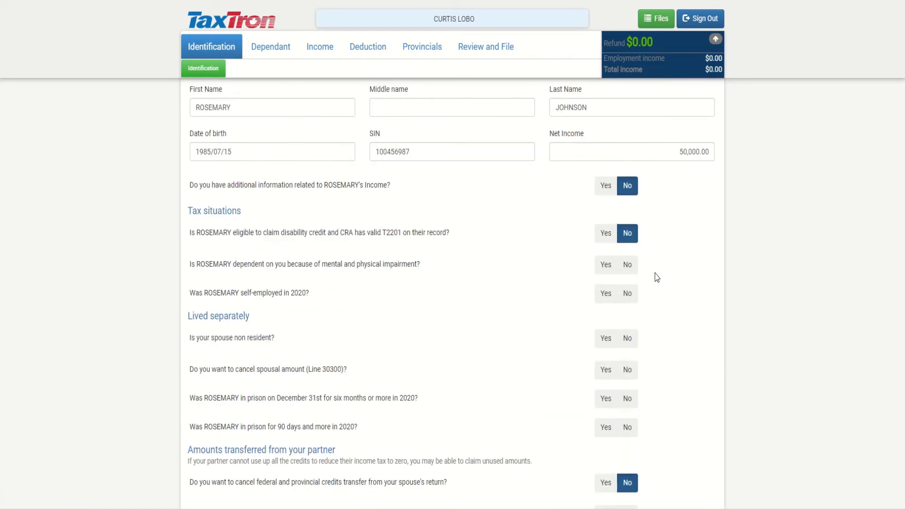
scroll(662, 272, "up", 1)
scroll(683, 291, "down", 5)
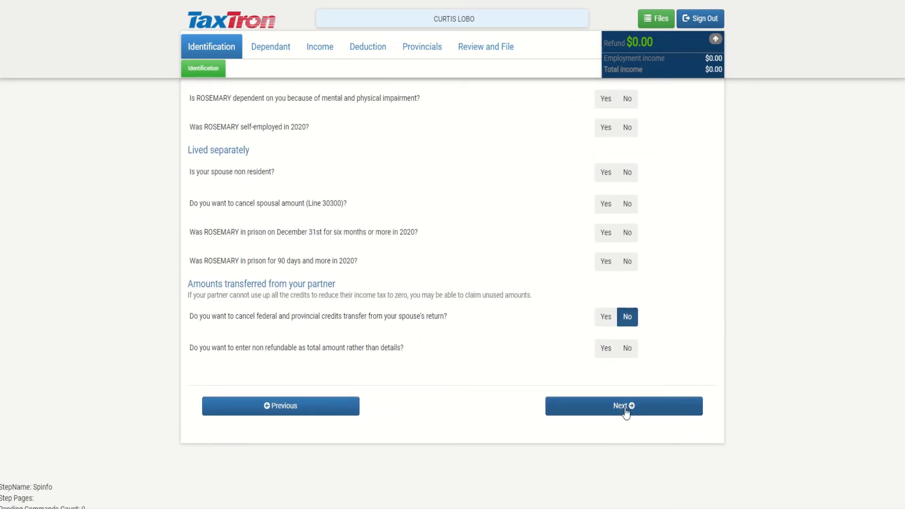
Decline the CRA Auto-Fill import and continue past Dependants to the Income Profile
left_click(626, 407)
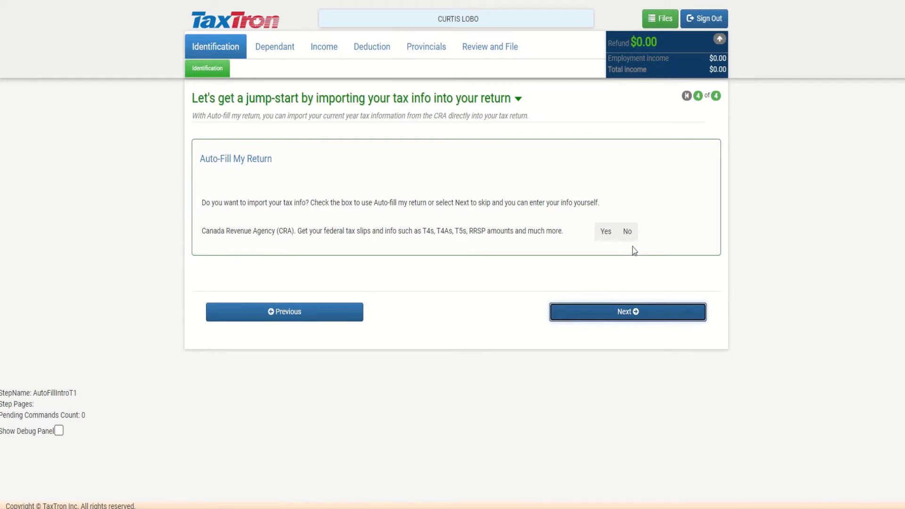
left_click(627, 232)
left_click(633, 312)
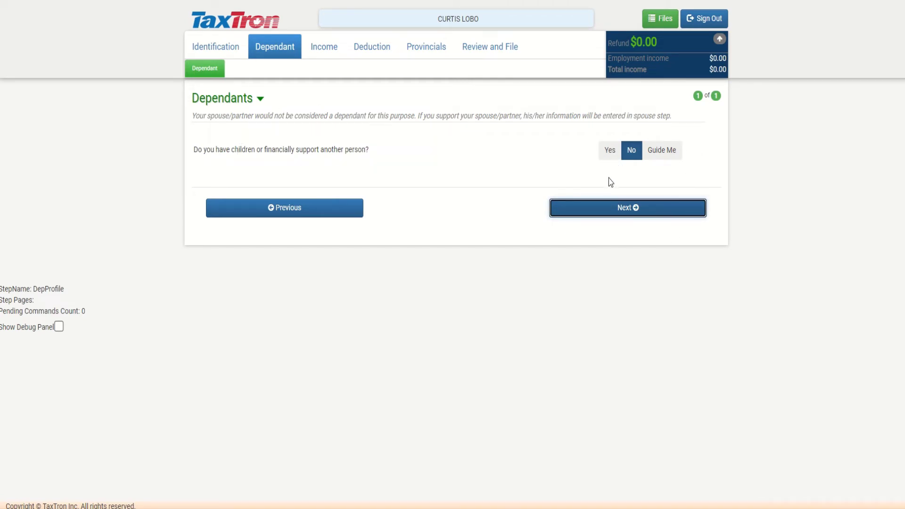
left_click(599, 212)
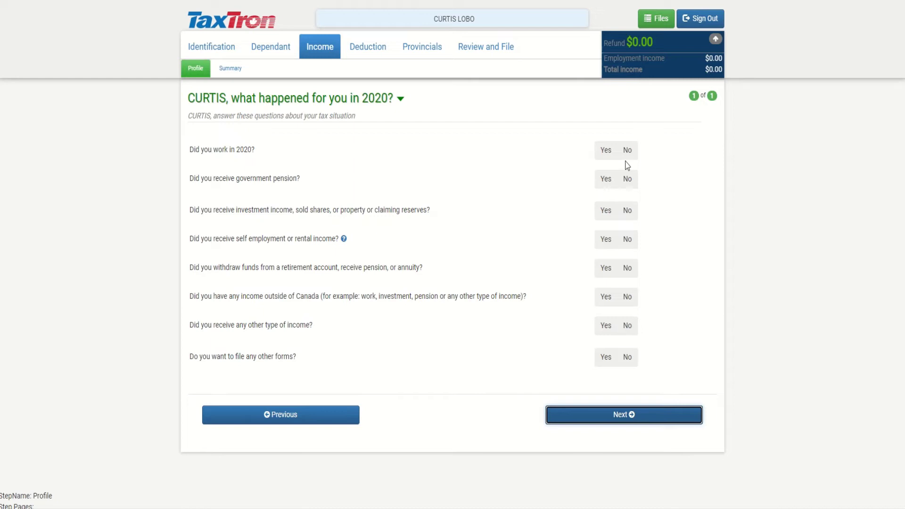
Answer Yes to working, government pension and investment income in 2020, and check the T4 tile
left_click(607, 151)
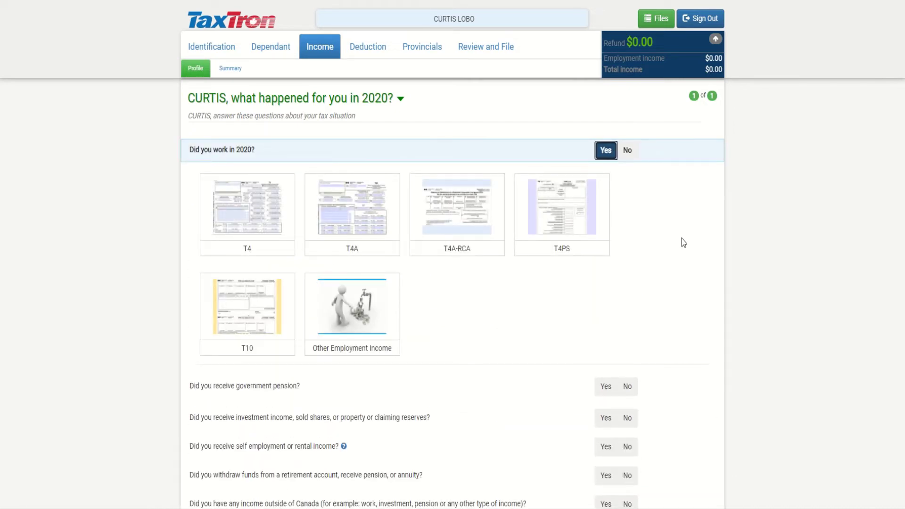
scroll(612, 292, "down", 1)
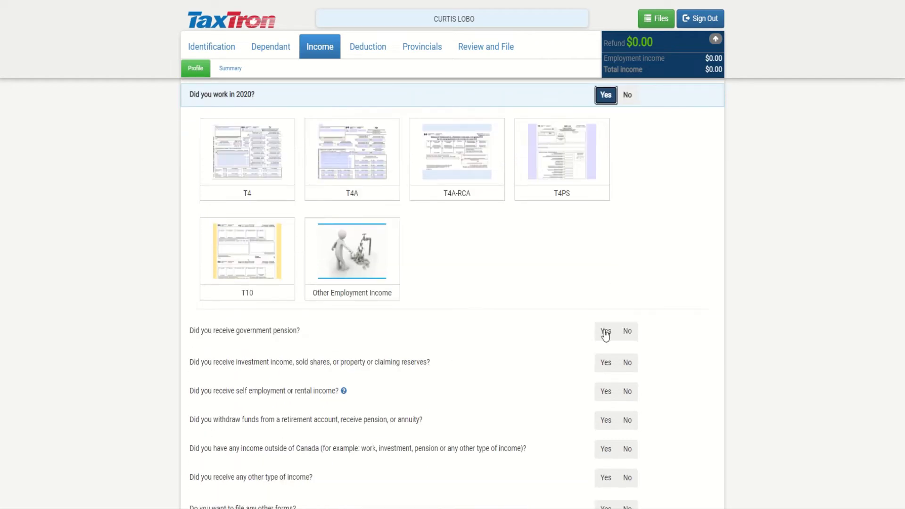
left_click(606, 332)
scroll(612, 354, "down", 2)
left_click(606, 356)
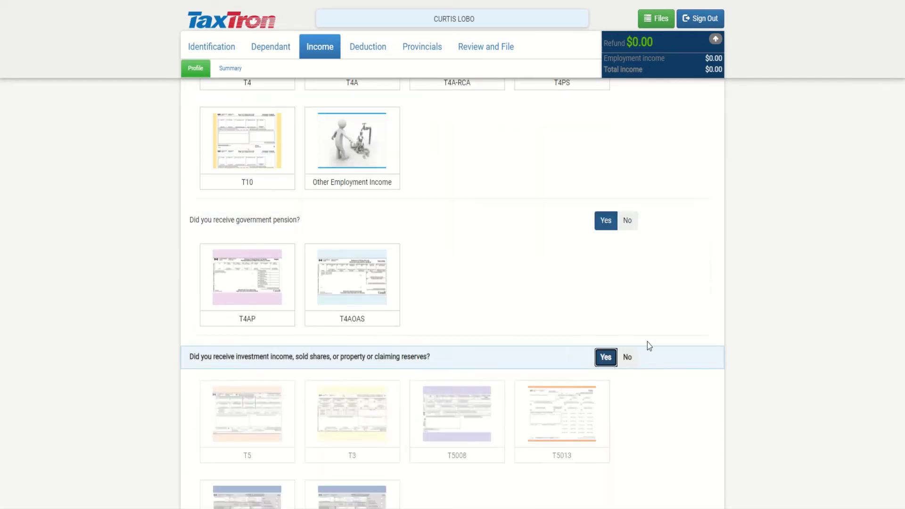
scroll(646, 344, "down", 2)
scroll(646, 380, "up", 4)
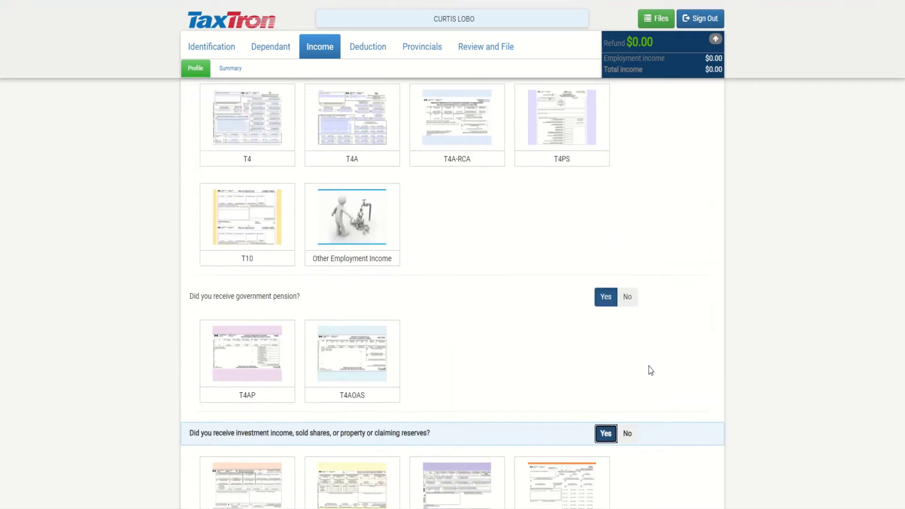
left_click(276, 171)
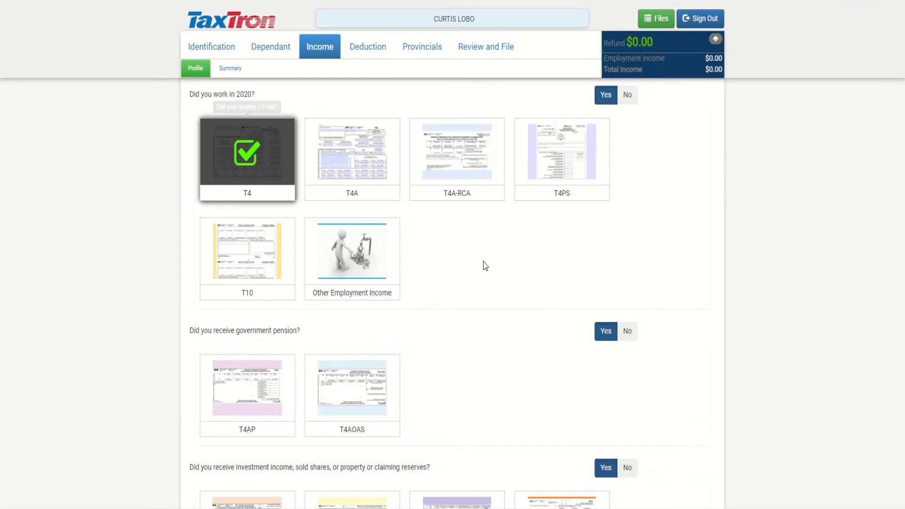
Withdraw the Yes answers for investment income and government pension
scroll(488, 264, "down", 4)
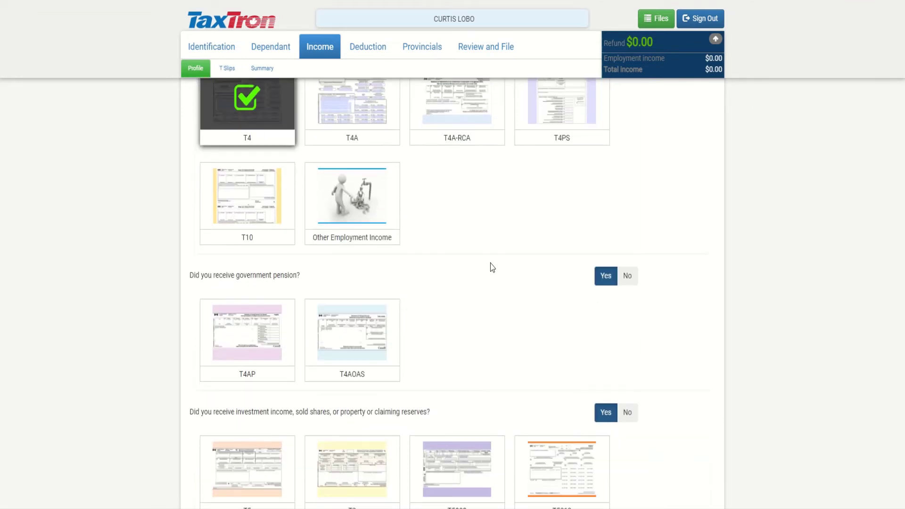
scroll(489, 264, "down", 6)
scroll(489, 264, "up", 6)
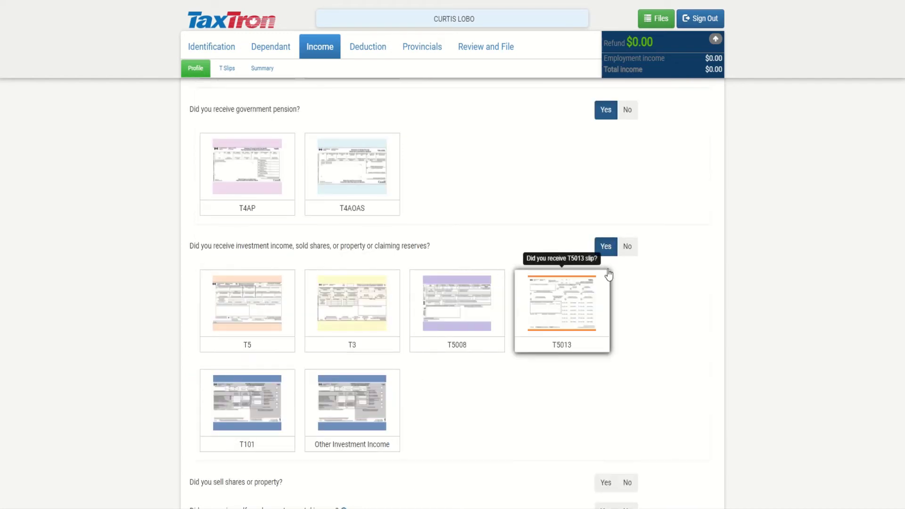
left_click(607, 252)
left_click(607, 255)
scroll(361, 228, "up", 2)
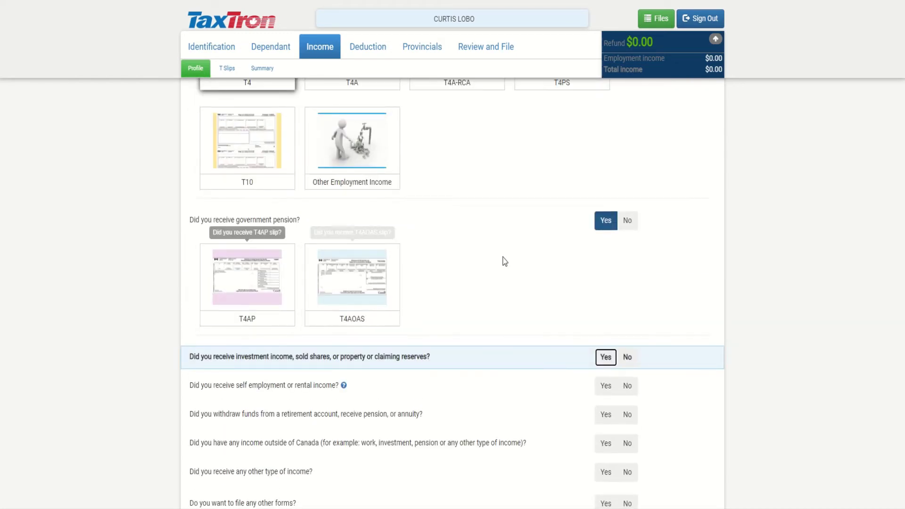
left_click(602, 229)
scroll(556, 276, "up", 3)
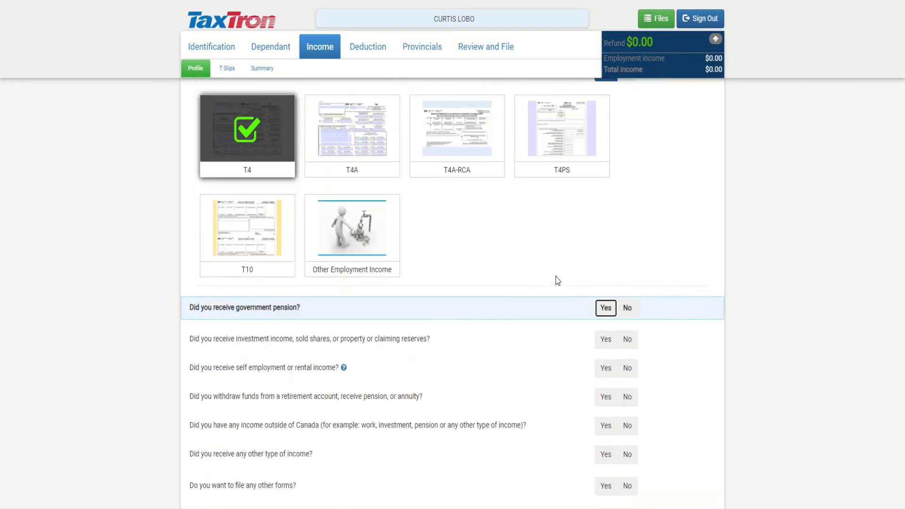
scroll(444, 355, "down", 5)
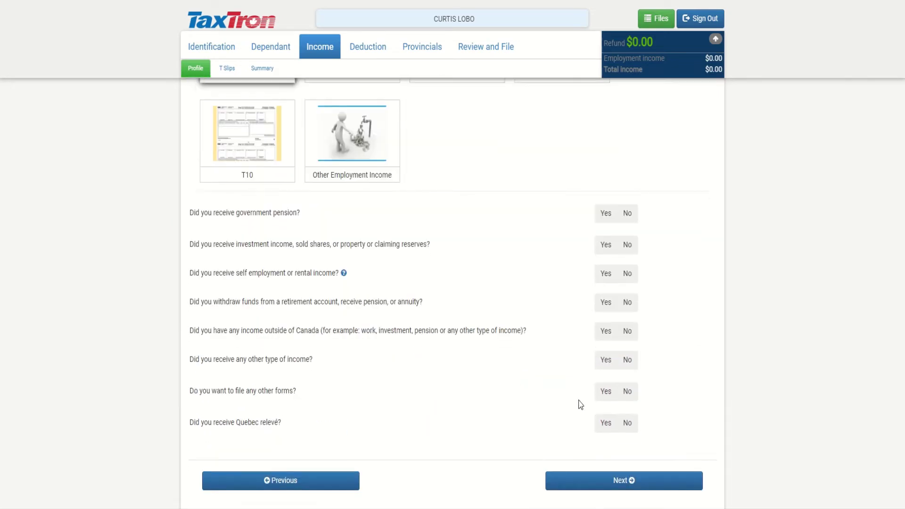
Enter employer 235845 ONTARIO INC with ON as the province of employment
left_click(599, 382)
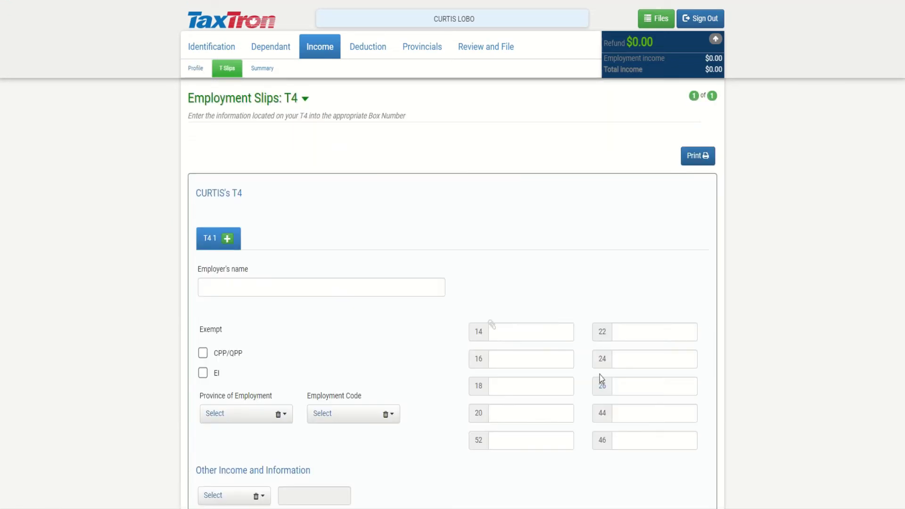
scroll(607, 349, "down", 2)
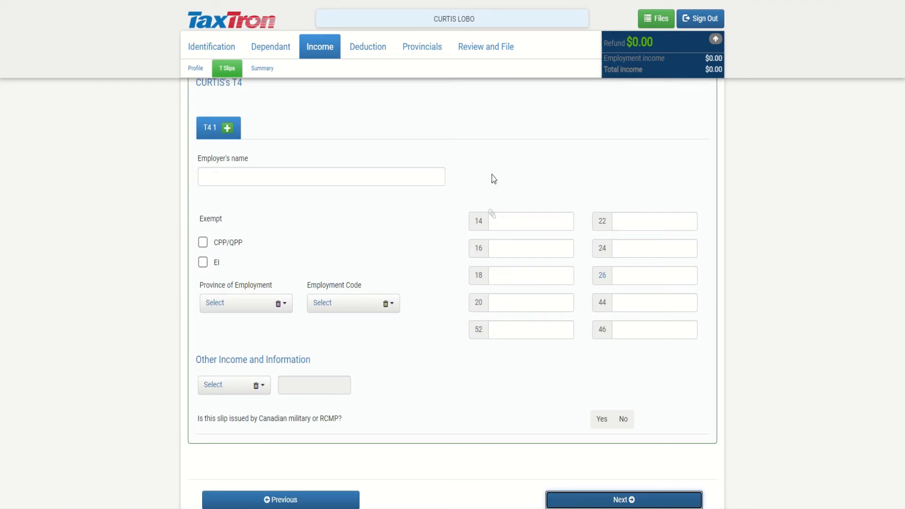
left_click(259, 170)
type("23")
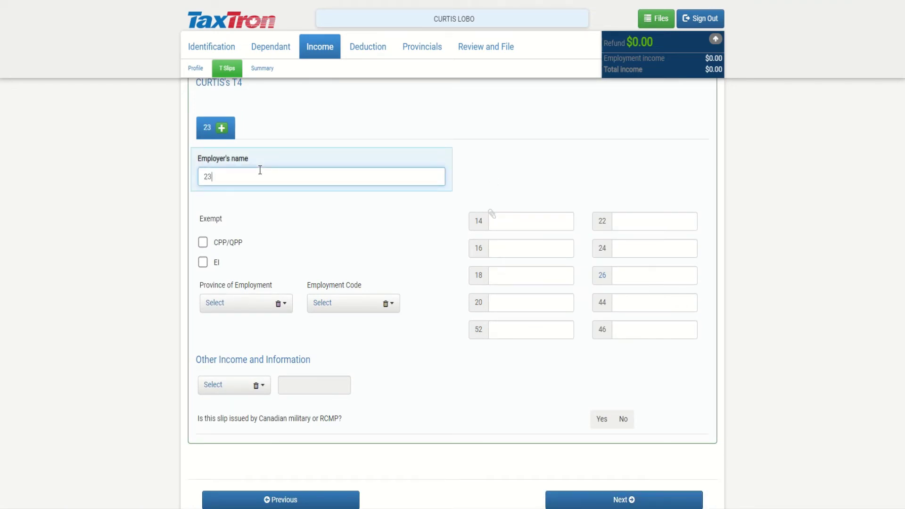
type("5845 ONTARIO INC")
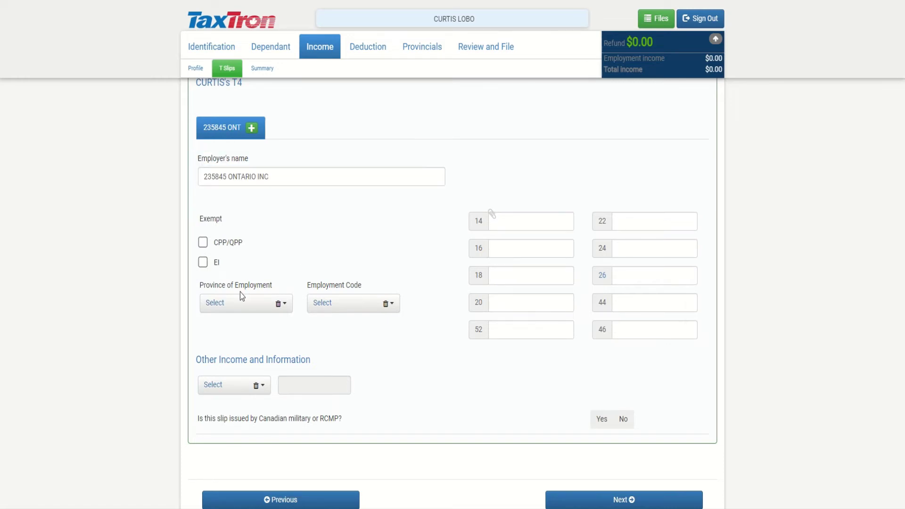
left_click(236, 303)
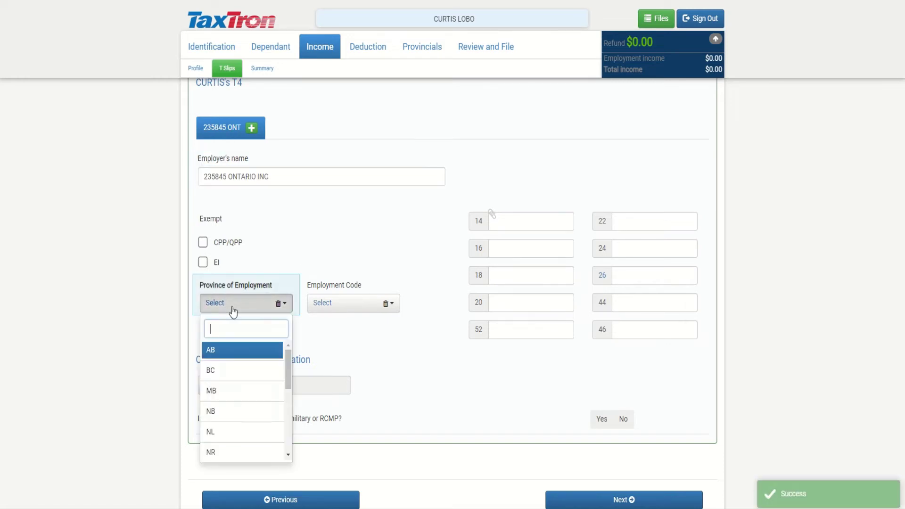
scroll(245, 386, "down", 3)
left_click(242, 424)
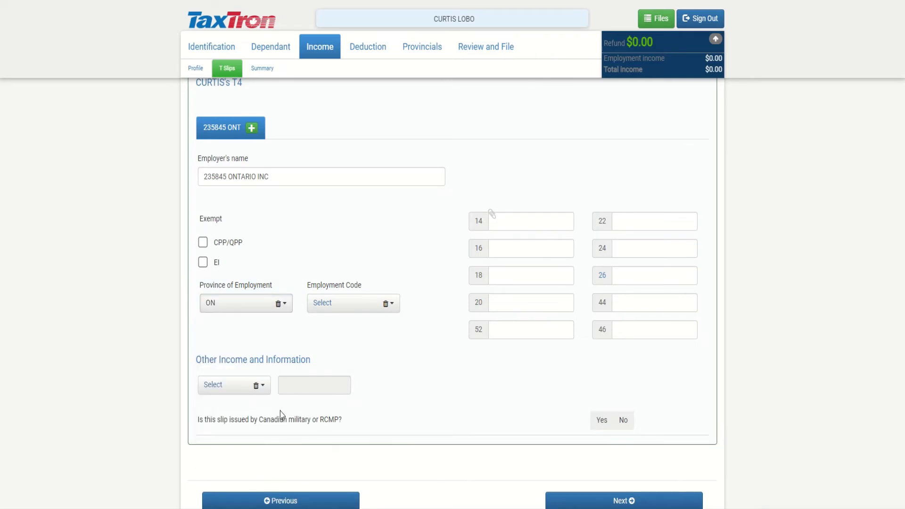
Fill T4 box 14 with 75,000.00, box 16 with 2,898.00 and box 18 with 856.36
left_click(536, 224)
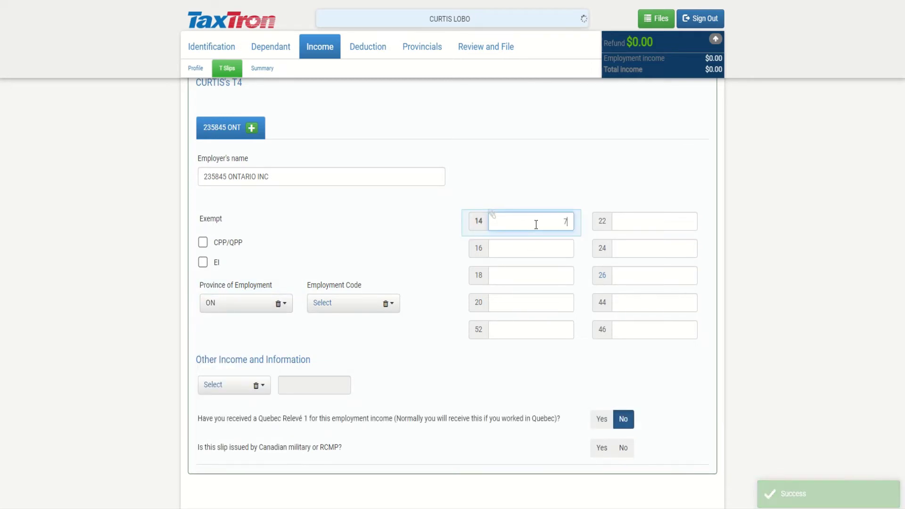
type("75000")
left_click(536, 242)
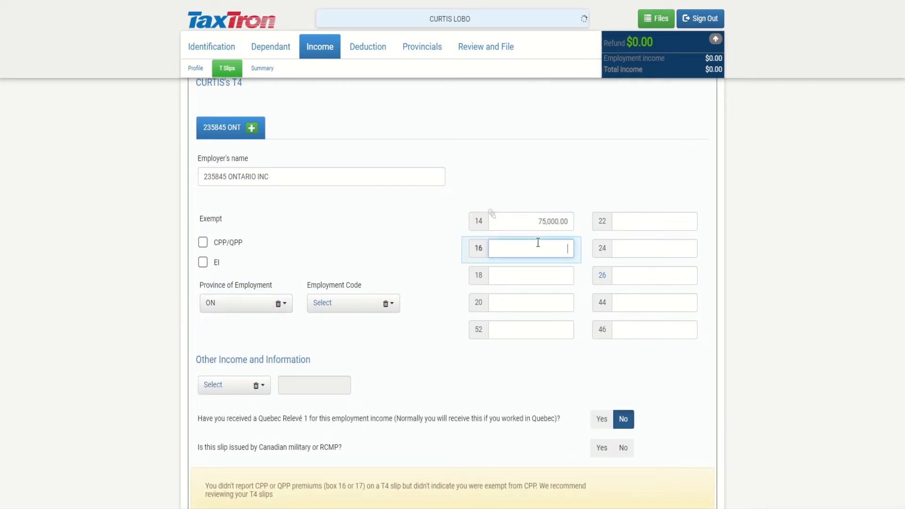
type("2898")
left_click(530, 280)
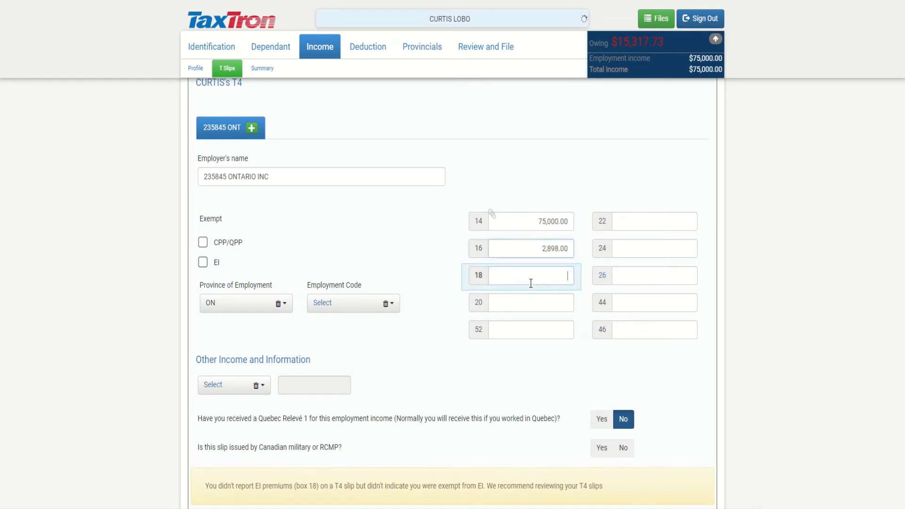
type("856.36")
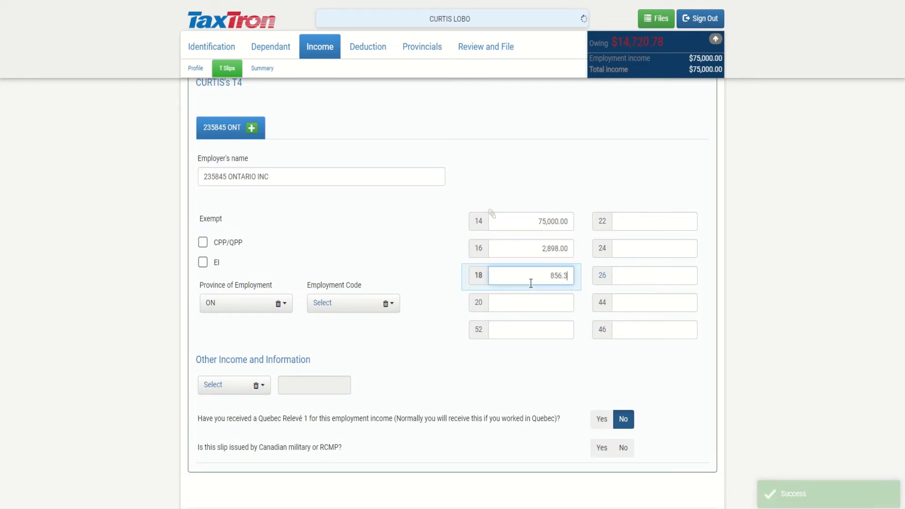
Fill T4 boxes 22 (16,000), 24 (54,200), 26 (58,700) and 46 (350.00)
left_click(645, 217)
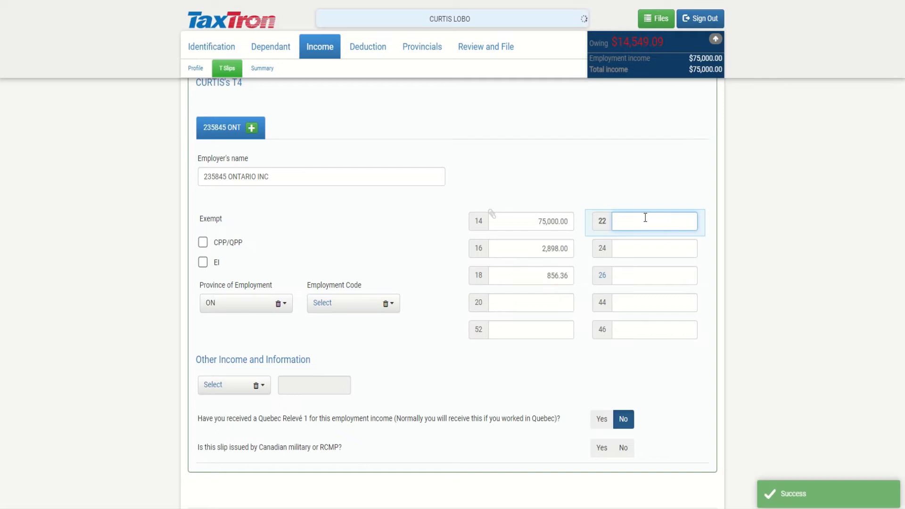
type("16000")
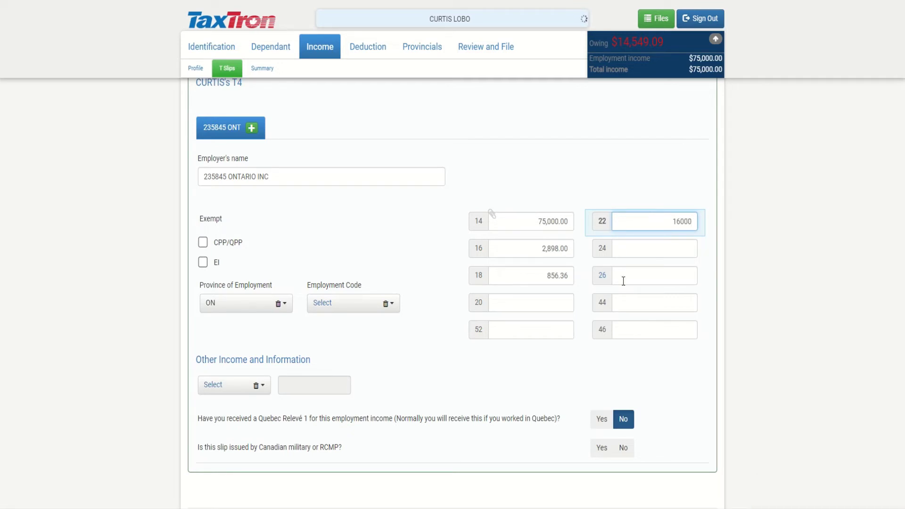
left_click(632, 253)
type("5")
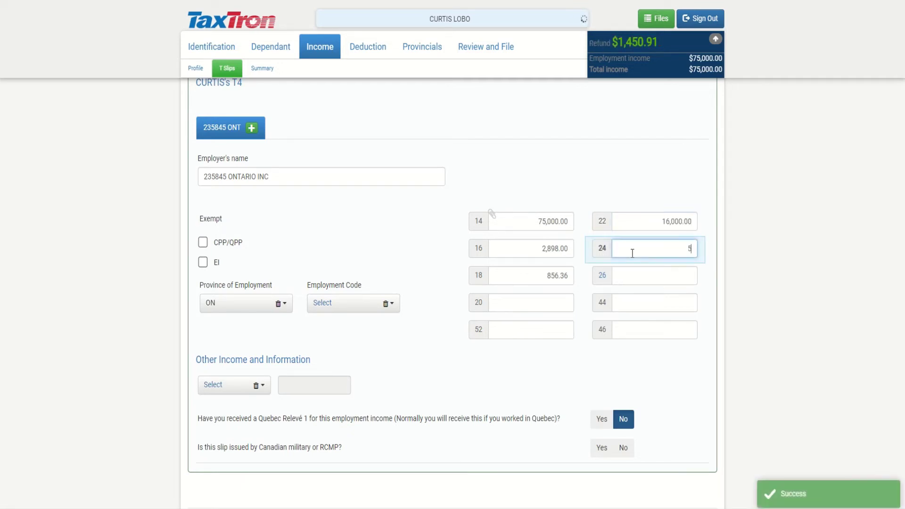
type("4200")
left_click(630, 271)
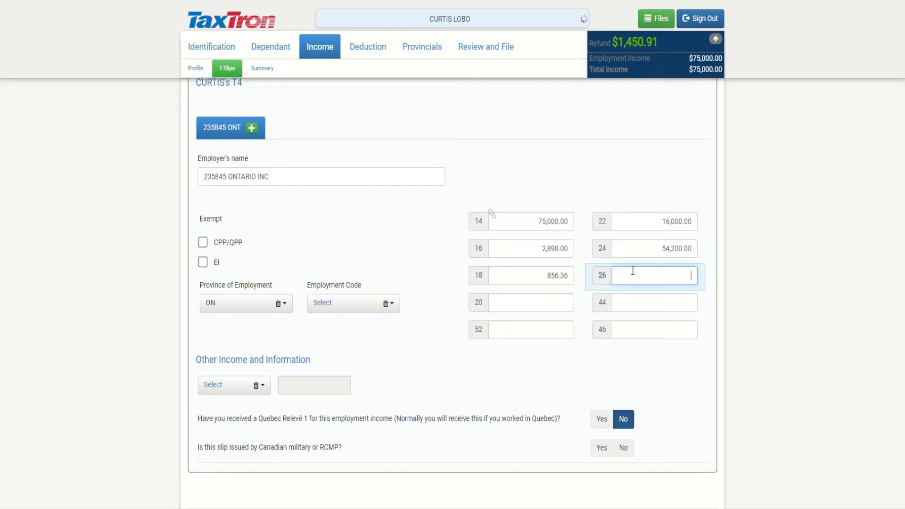
type("58700")
left_click(630, 329)
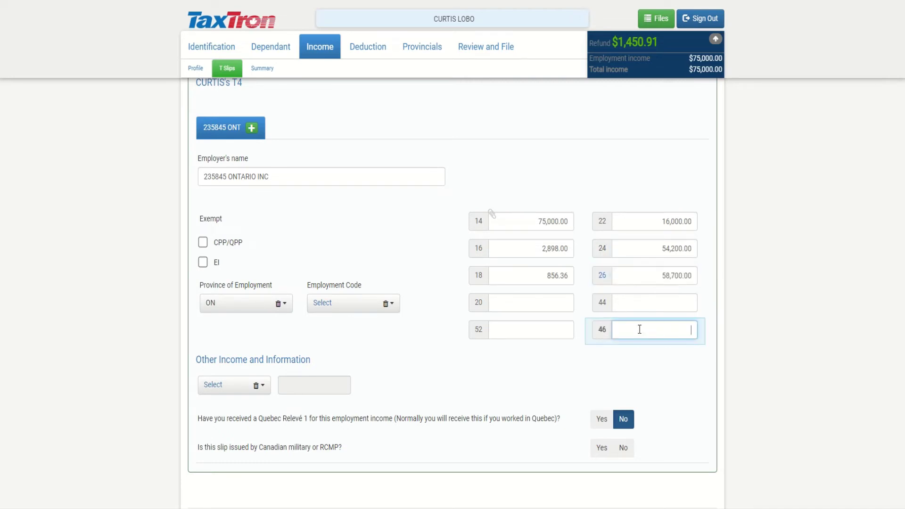
type("35")
key("BackSpace")
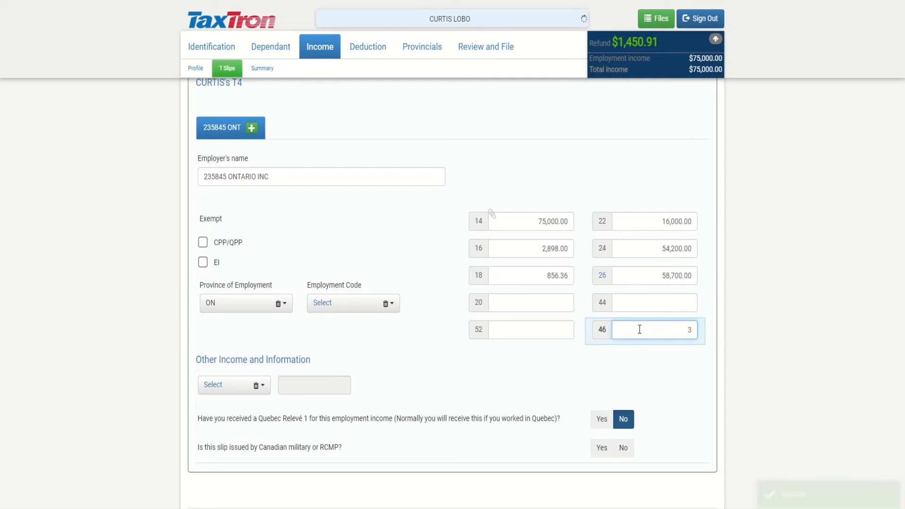
type("50")
left_click(562, 366)
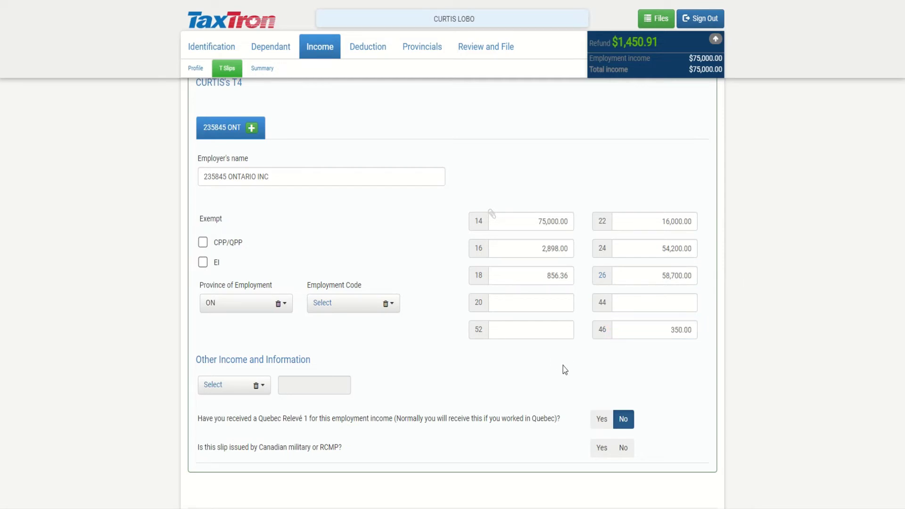
Choose other-information codes 57, 58 and 59 in the first three code slots
scroll(309, 338, "down", 3)
left_click(231, 277)
type("57")
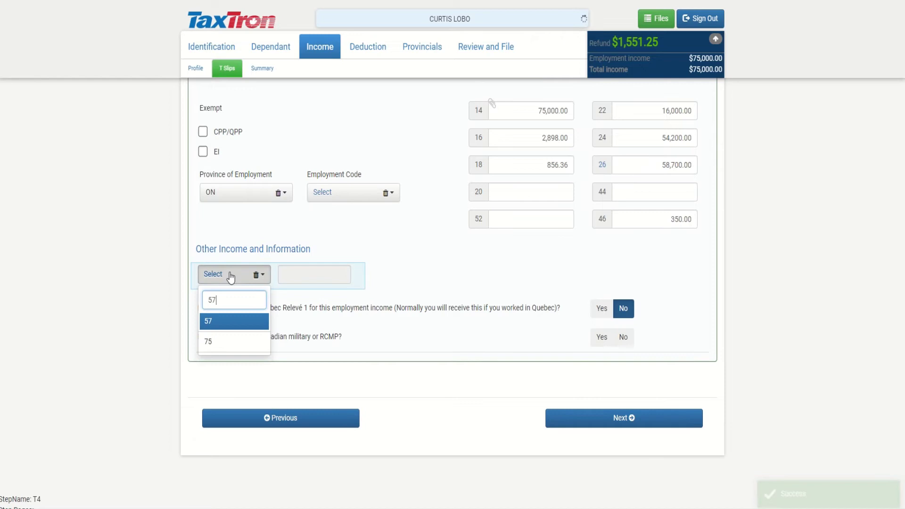
left_click(233, 323)
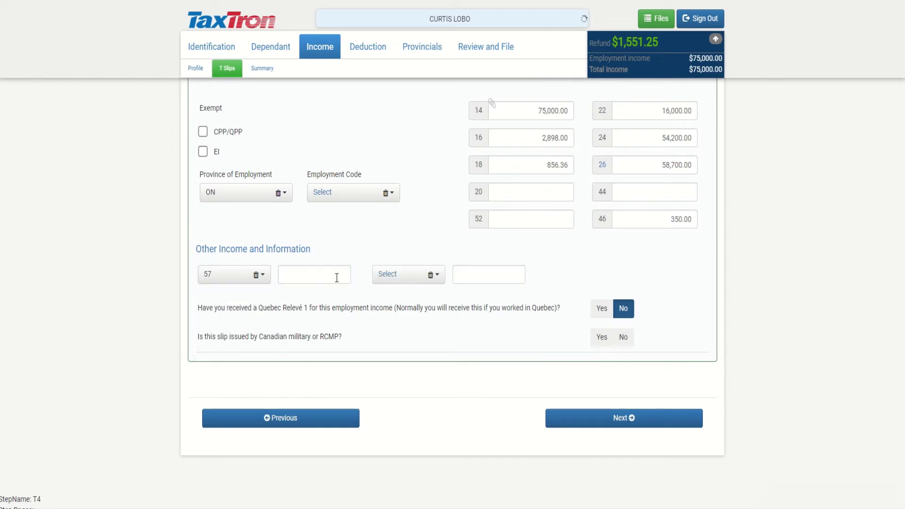
left_click(387, 278)
type("58")
left_click(403, 321)
left_click(568, 276)
type("59")
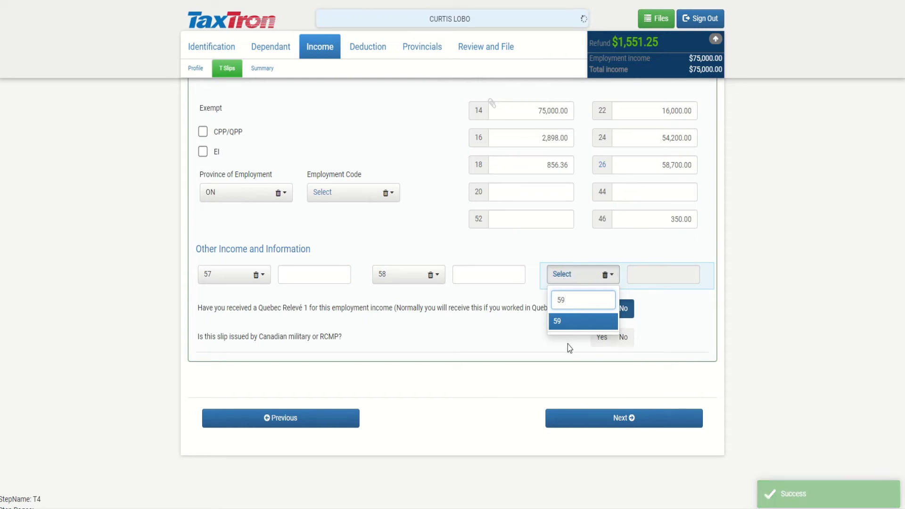
left_click(572, 317)
Set the fourth other-information code to 60
left_click(223, 305)
type("60")
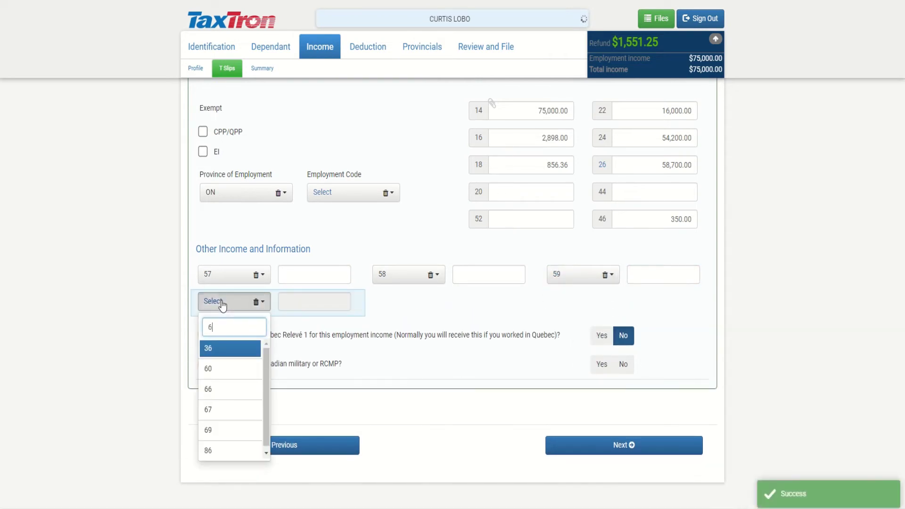
left_click(213, 352)
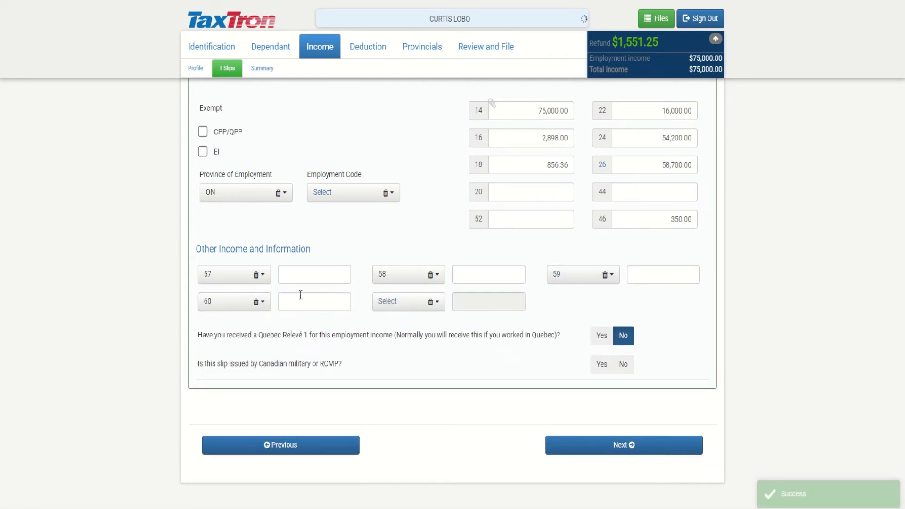
scroll(305, 298, "up", 1)
scroll(367, 339, "up", 1)
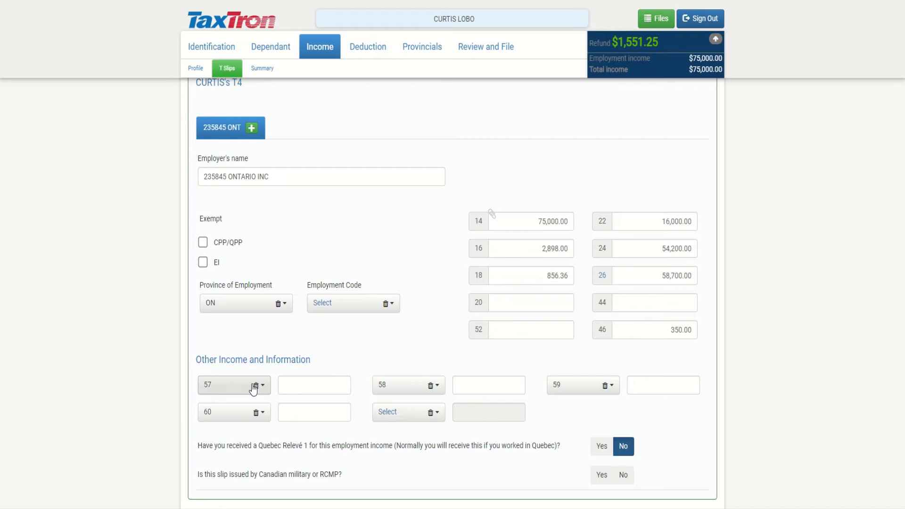
Fill the T4 slip boxes: 12,500 for codes 57, 58 and 59, and 6,250 for code 60
left_click(344, 385)
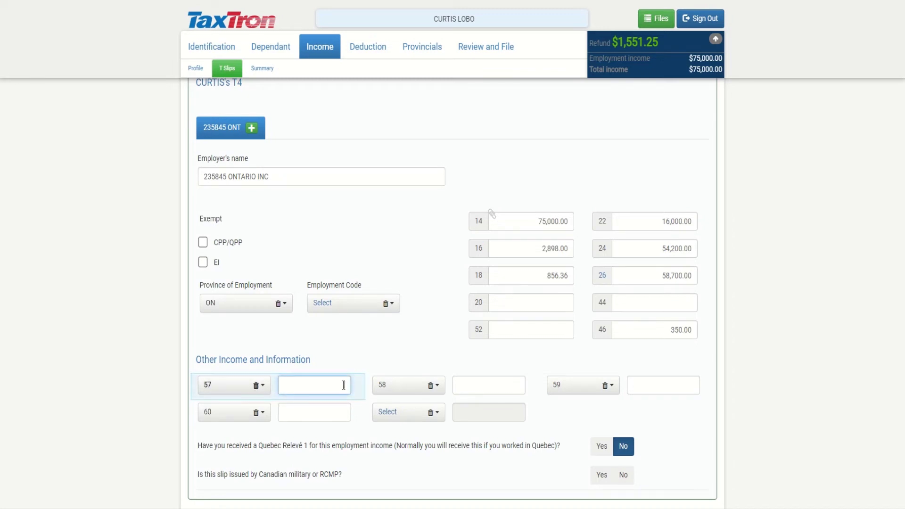
left_click(456, 381)
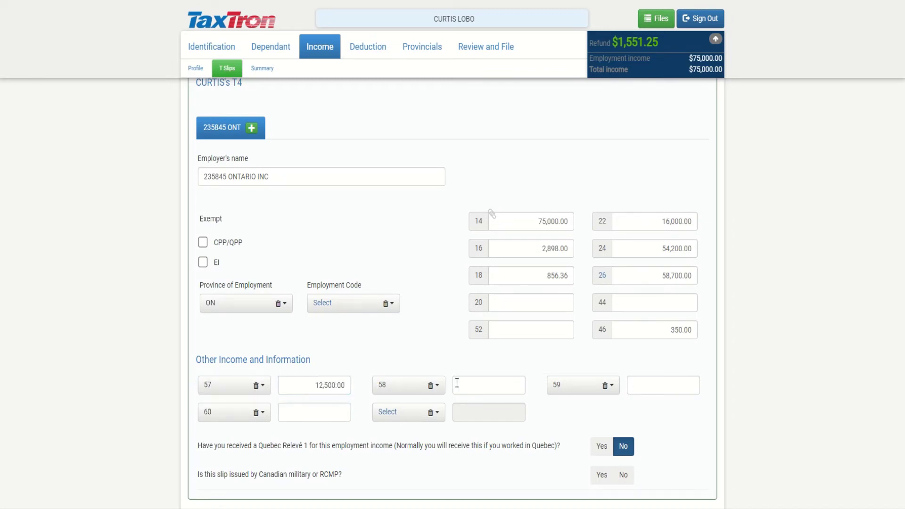
type("12,5")
type("00")
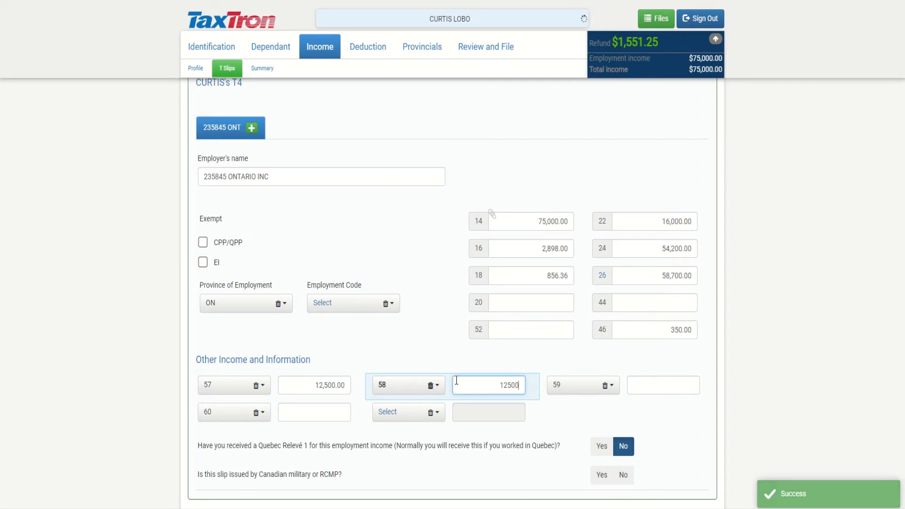
left_click(670, 384)
type("12,5")
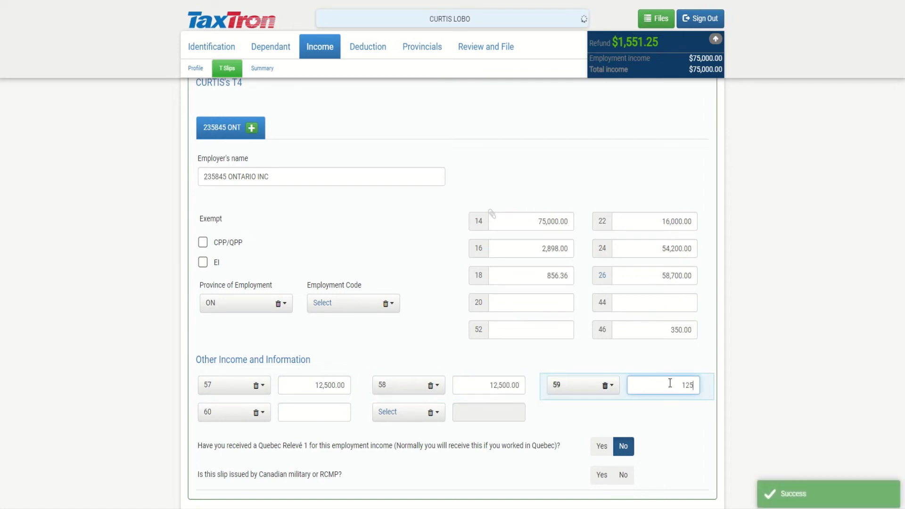
type("00")
left_click(315, 408)
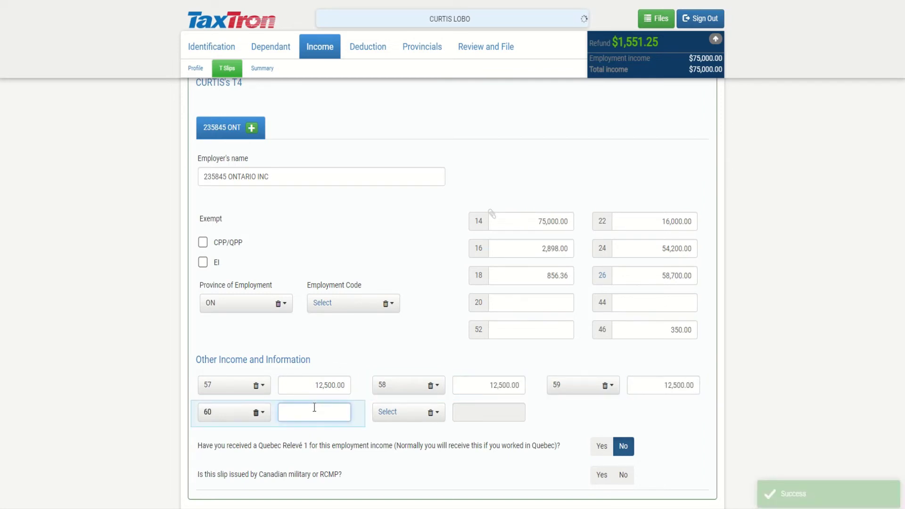
type("6,2")
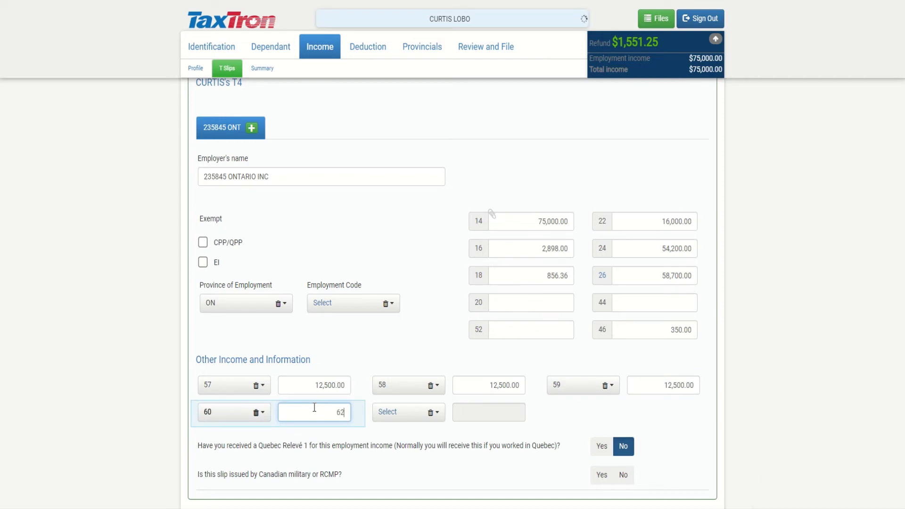
type("50")
left_click(446, 453)
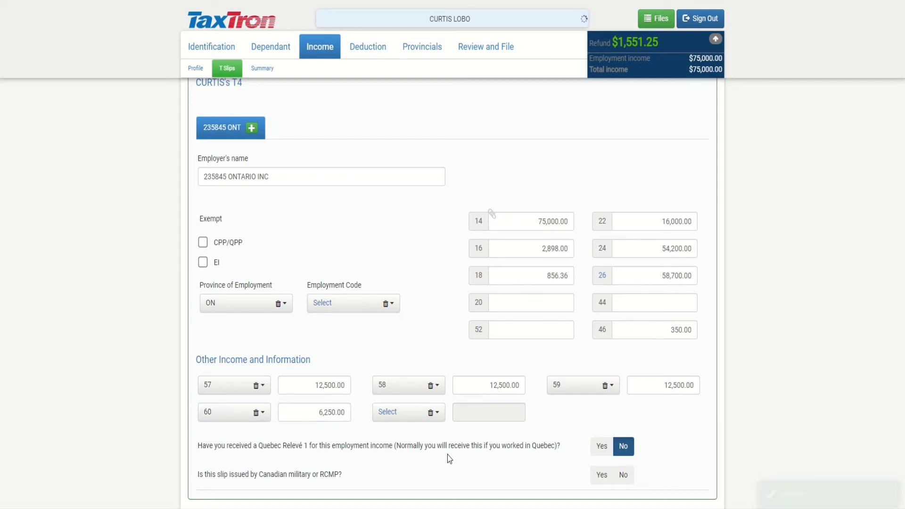
scroll(450, 454, "down", 1)
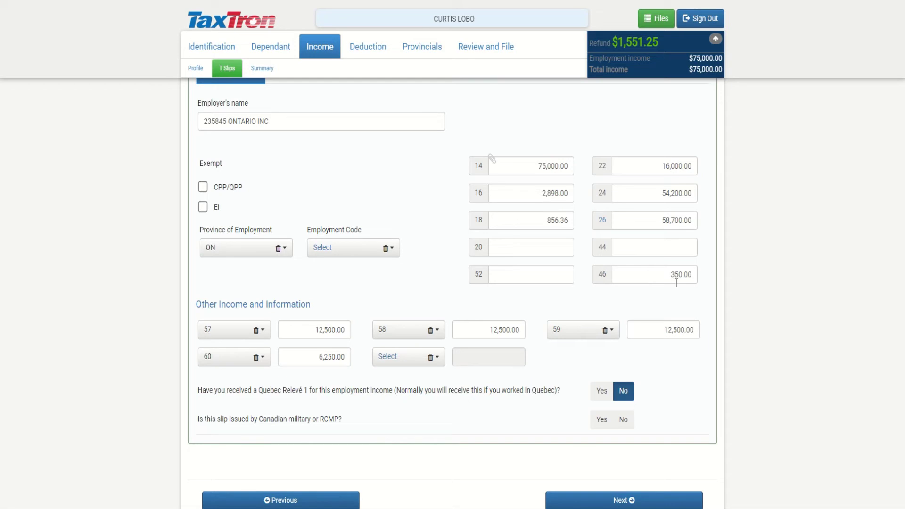
scroll(676, 283, "down", 2)
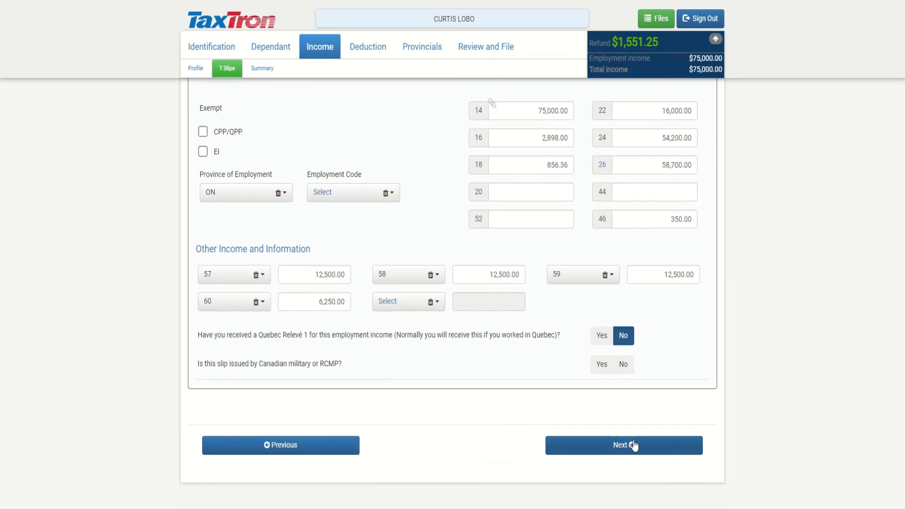
Move past the T4 slip and income summary to the Deduction Profile questions
left_click(632, 445)
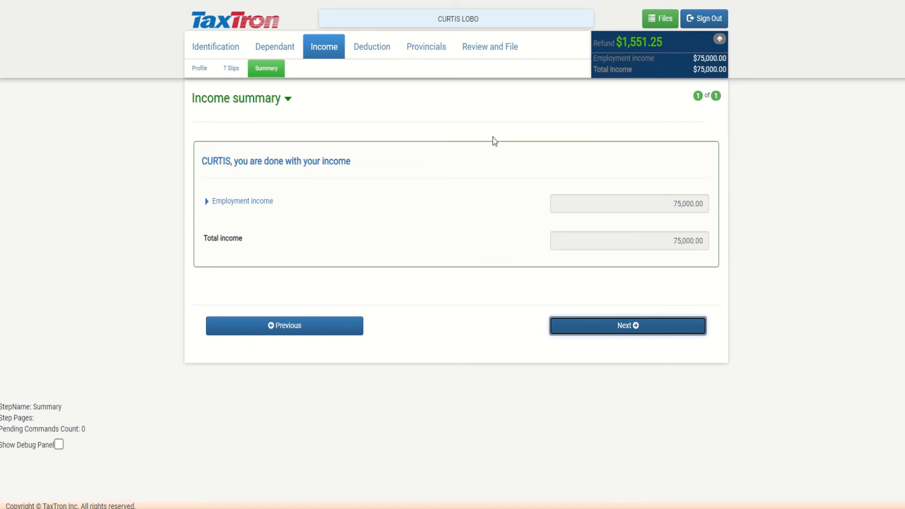
left_click(591, 327)
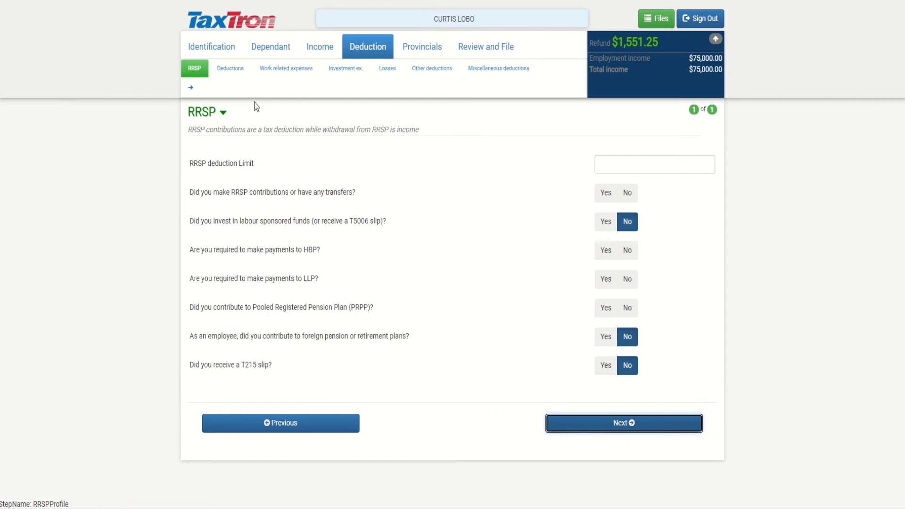
left_click(230, 69)
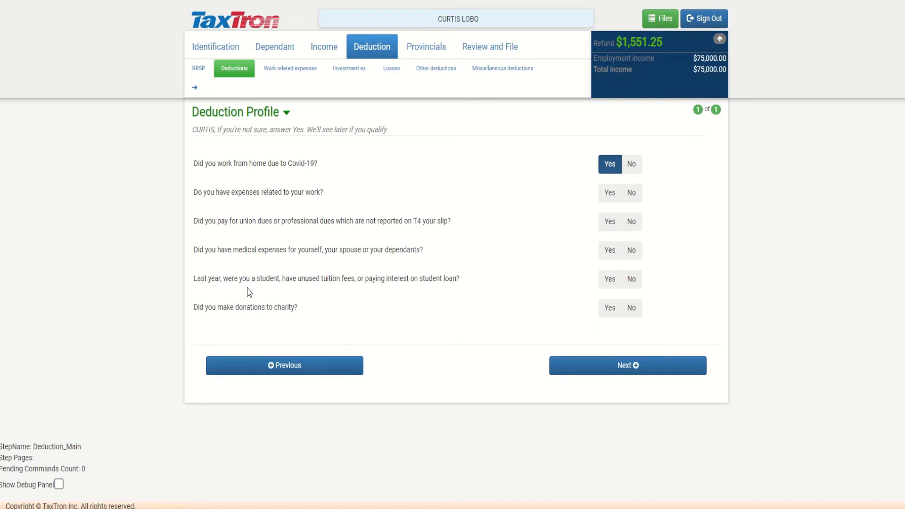
Claim work-from-home at the flat rate for 200 days, then recheck the page showing a $1,669.85 refund
left_click(607, 366)
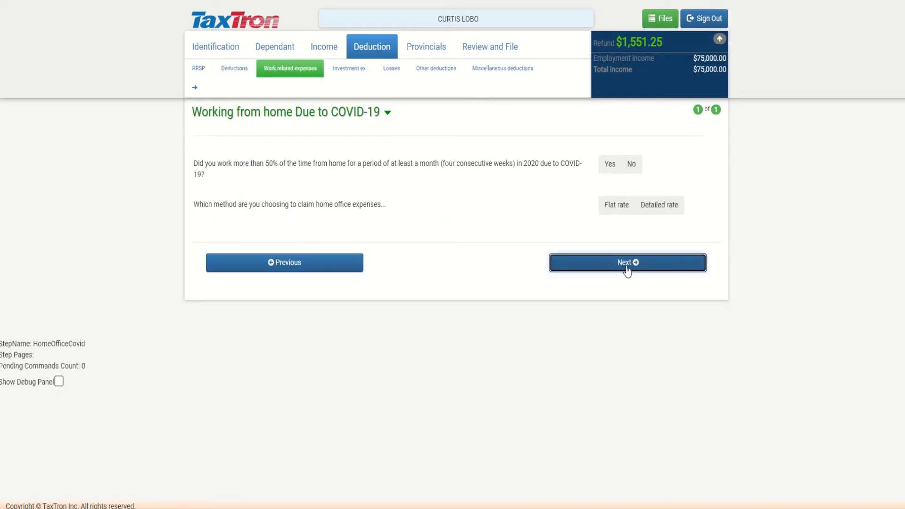
left_click(609, 166)
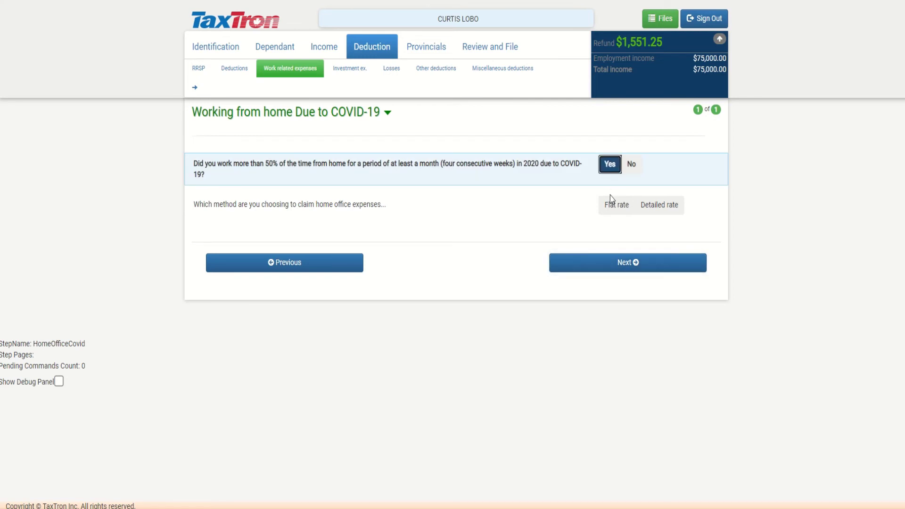
left_click(611, 212)
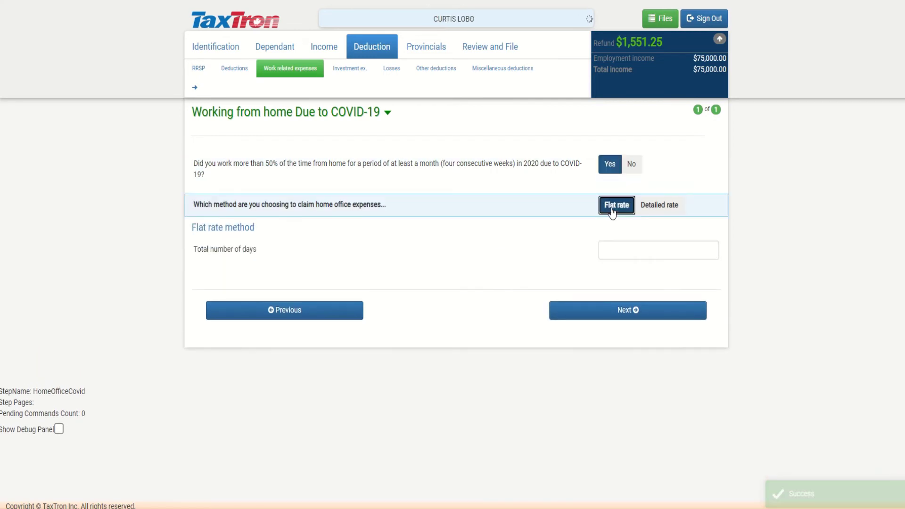
left_click(628, 253)
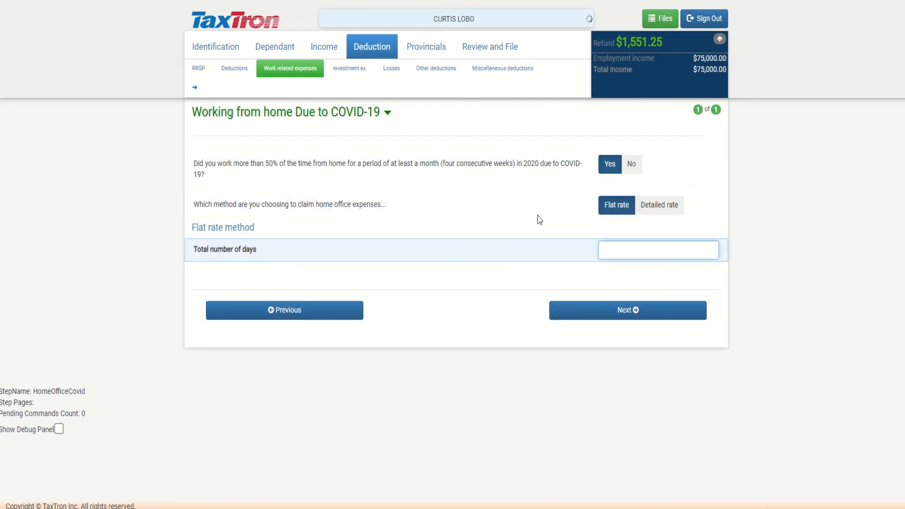
type("2000")
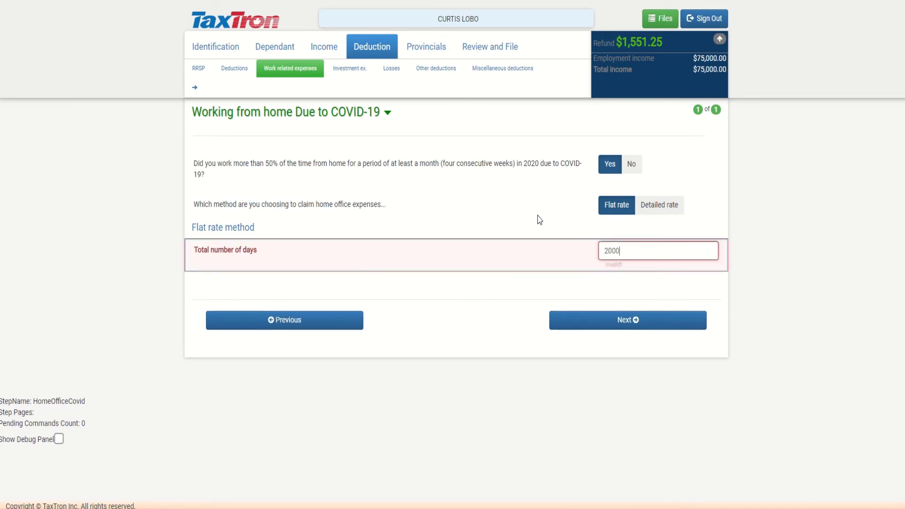
key("BackSpace")
left_click(537, 219)
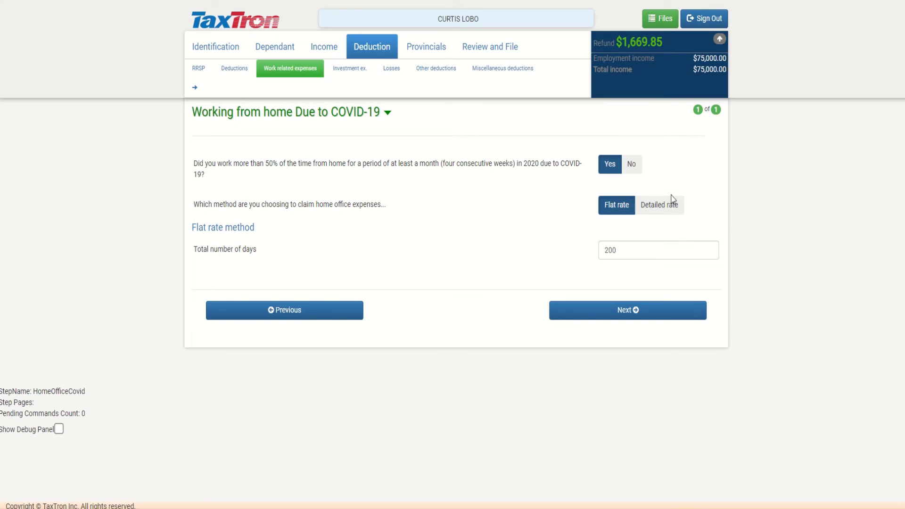
left_click(644, 311)
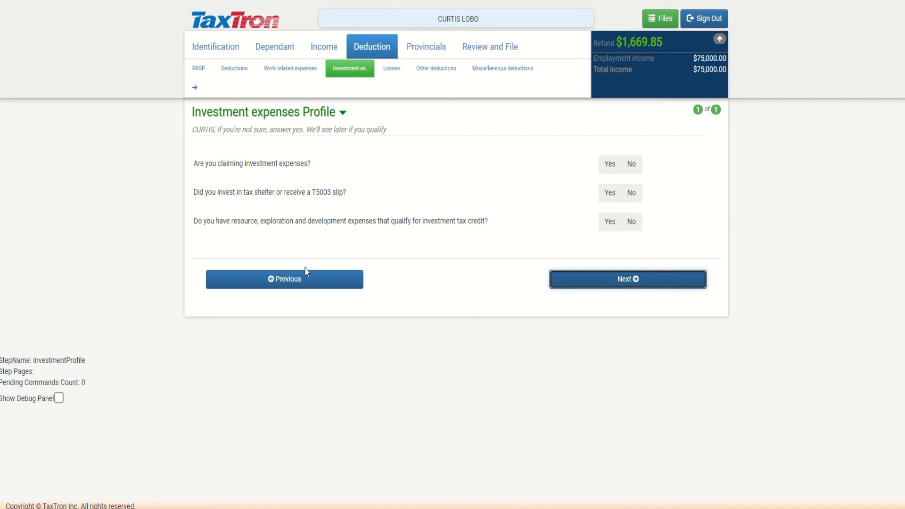
left_click(289, 74)
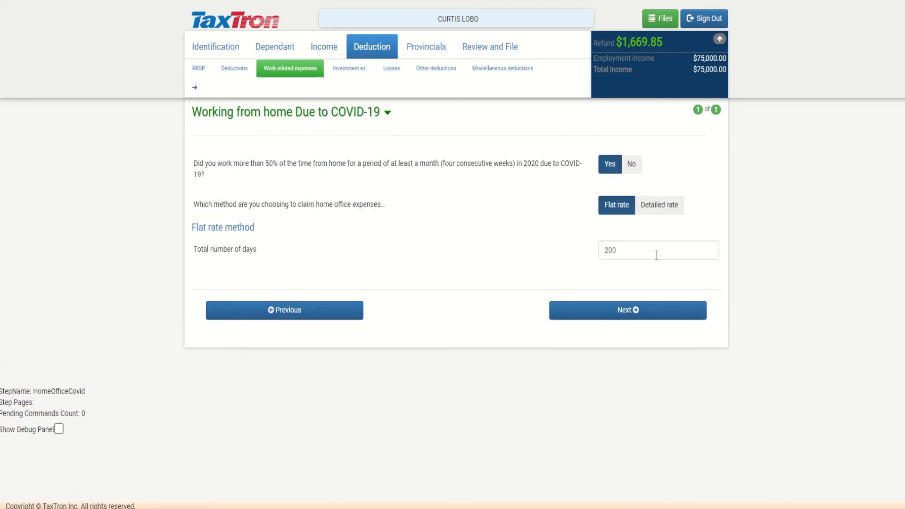
Skip the investment, losses carry-over, other, miscellaneous and rare-situation deduction pages
left_click(623, 309)
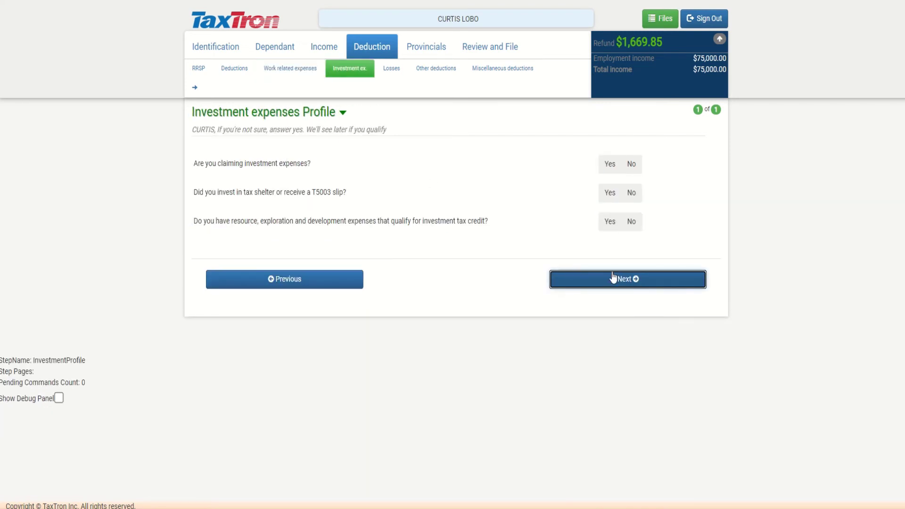
left_click(613, 278)
left_click(600, 225)
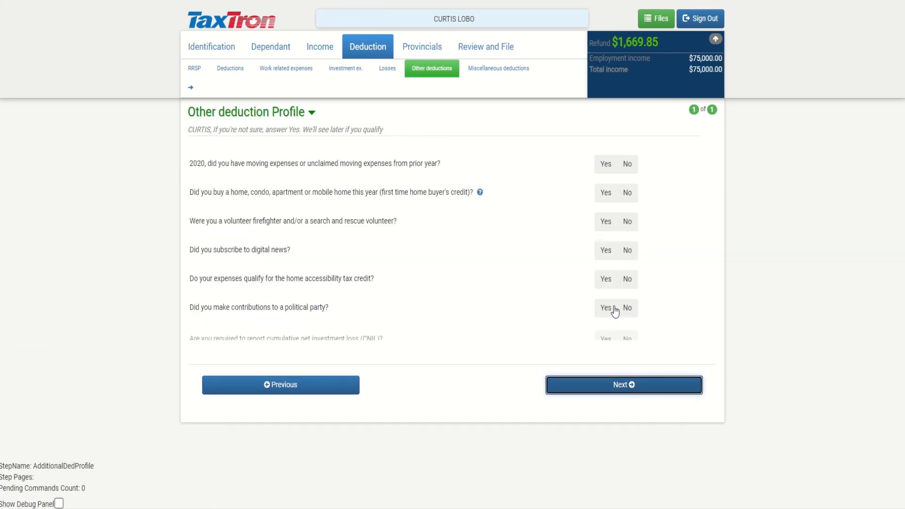
left_click(610, 395)
left_click(638, 316)
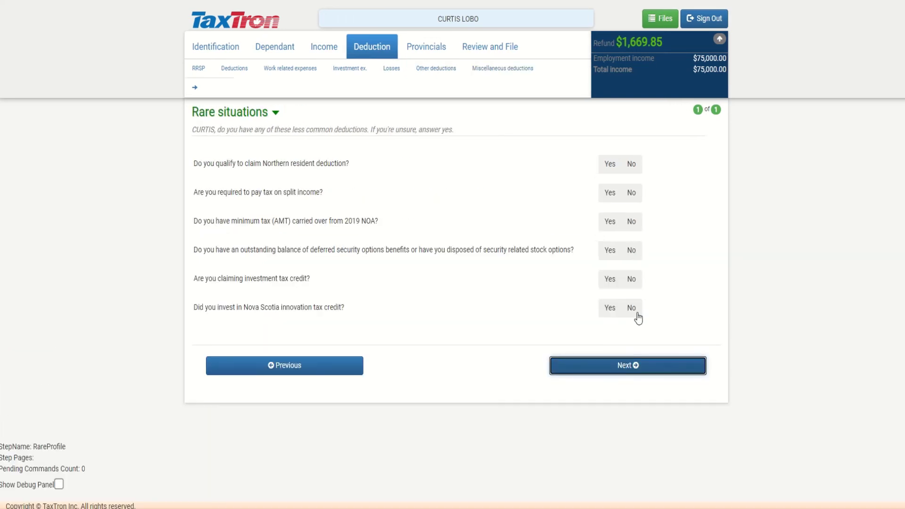
left_click(610, 370)
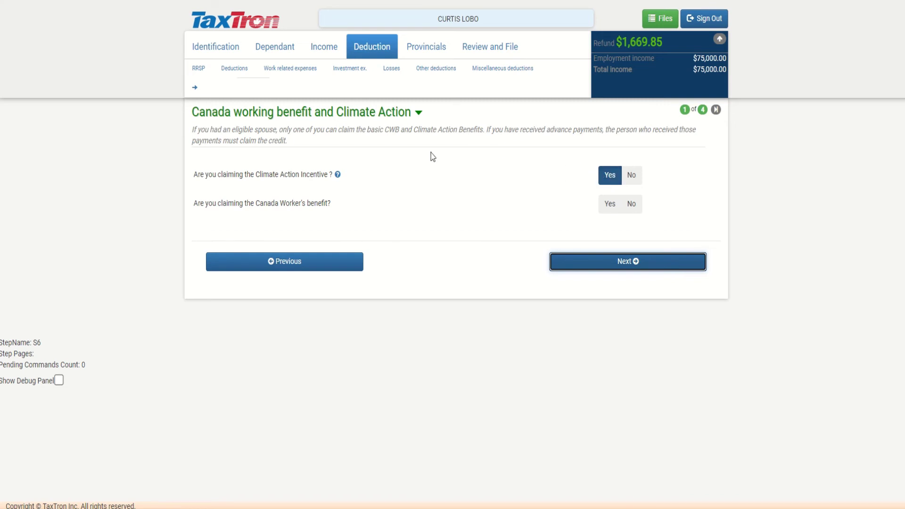
Answer No to the Climate Action Incentive, leaving the refund at $1,219.85
left_click(634, 176)
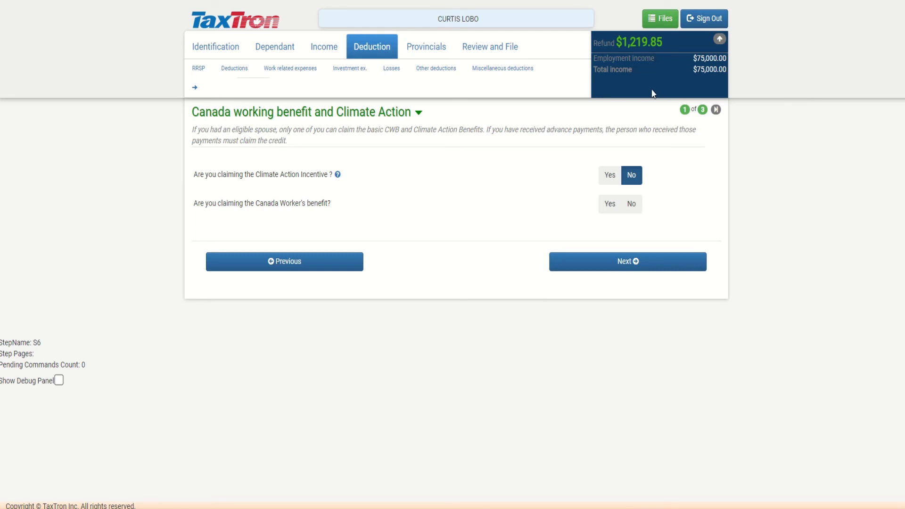
left_click(609, 183)
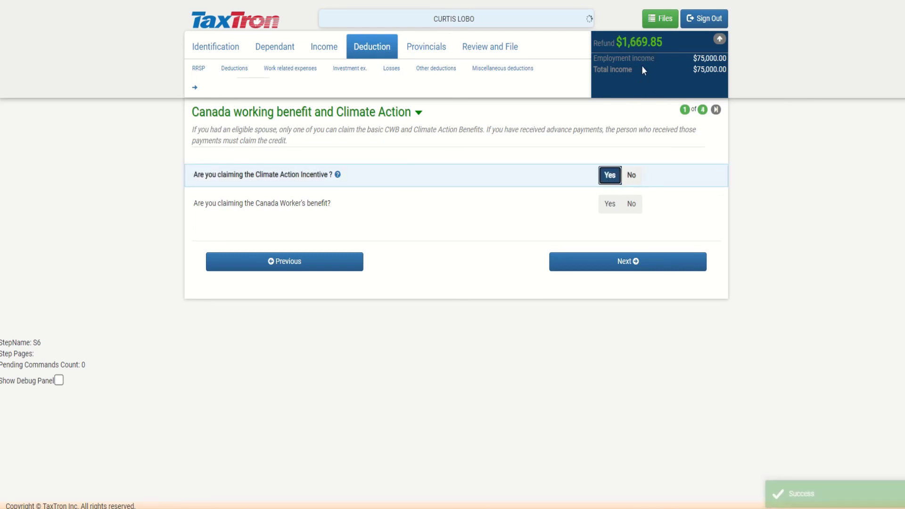
left_click(632, 177)
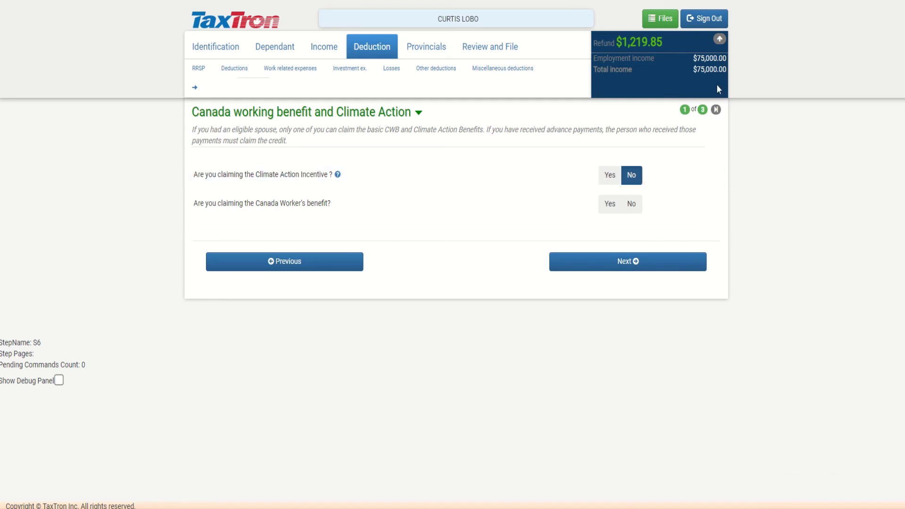
Scroll the Detailed Tax Return Summary's tables, showing $14,780.15 total payable against a $1,219.85 refund
left_click(719, 40)
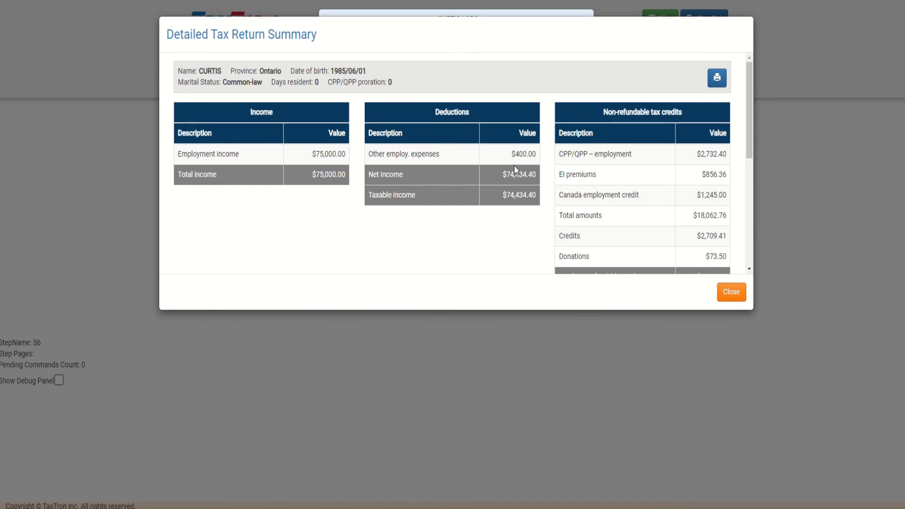
scroll(513, 165, "down", 1)
scroll(576, 139, "down", 1)
scroll(576, 139, "down", 1)
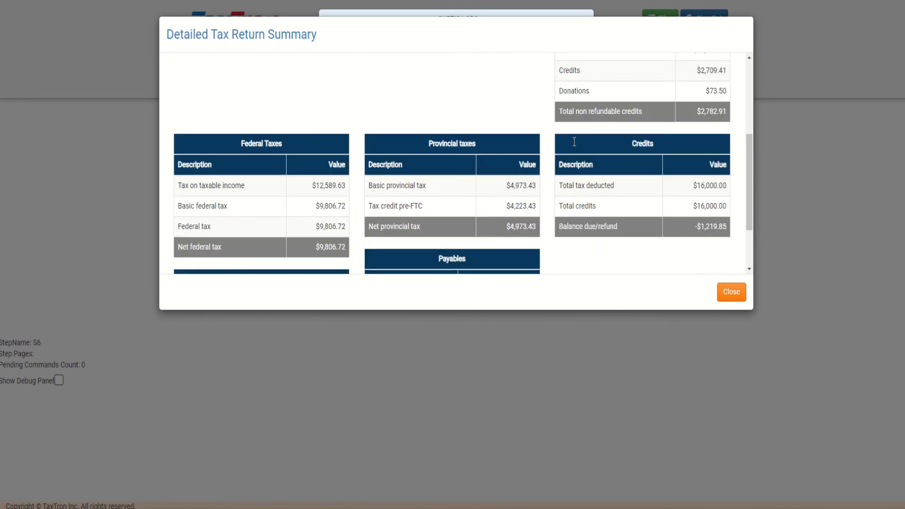
left_click_drag(559, 90, 592, 92)
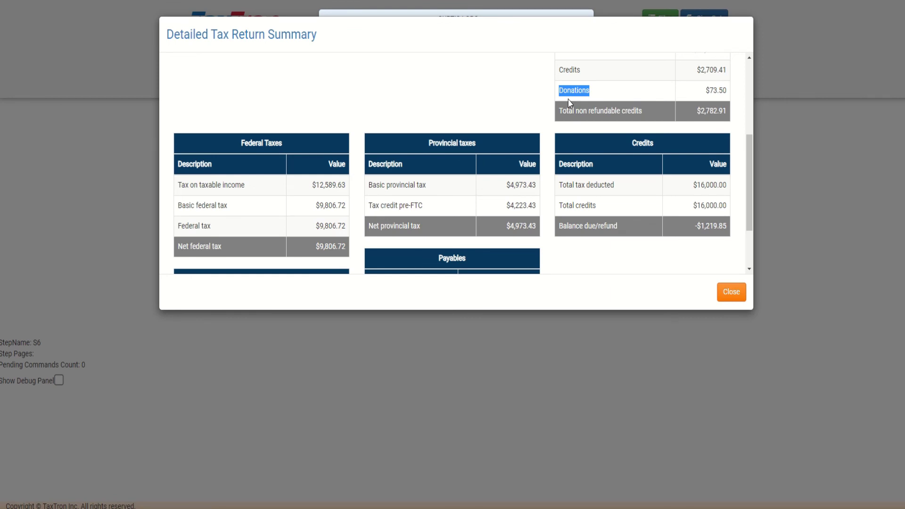
left_click(528, 100)
scroll(312, 137, "down", 2)
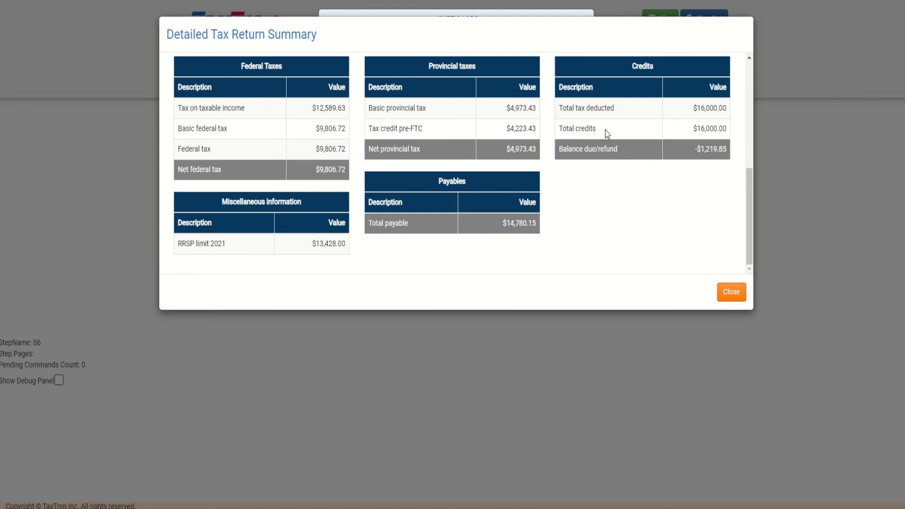
Close the summary and advance through installment, direct deposit, Ontario credits and warnings pages
left_click(723, 293)
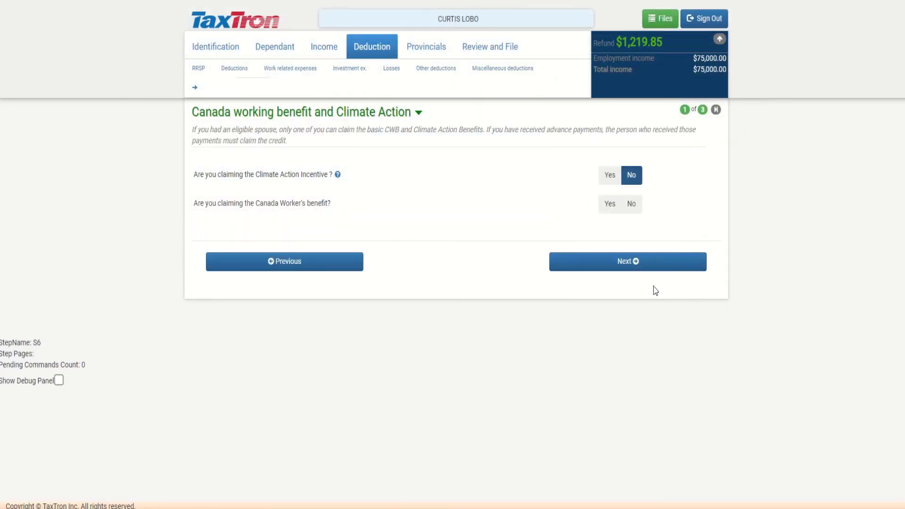
left_click(637, 261)
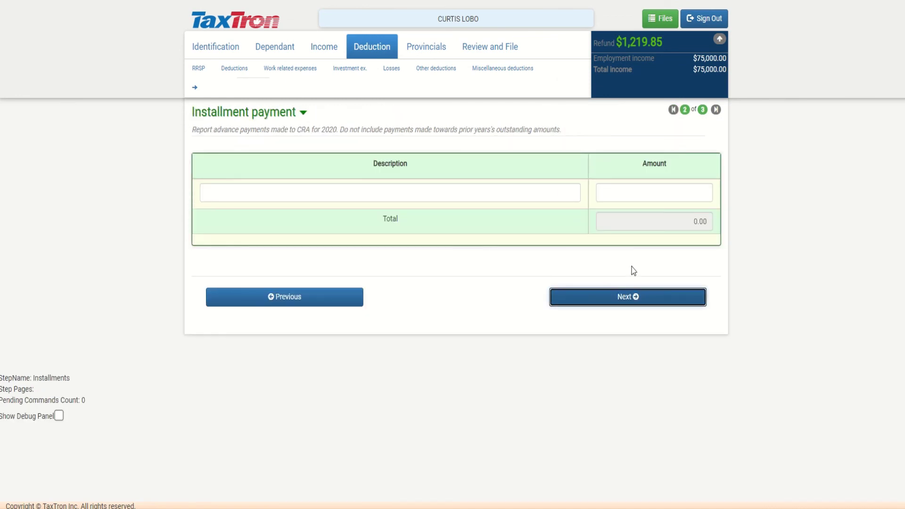
left_click(628, 297)
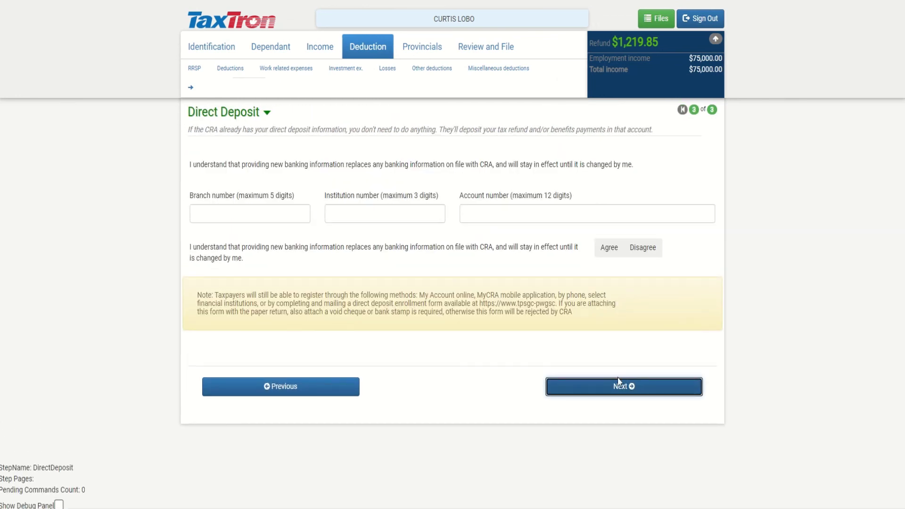
left_click(608, 387)
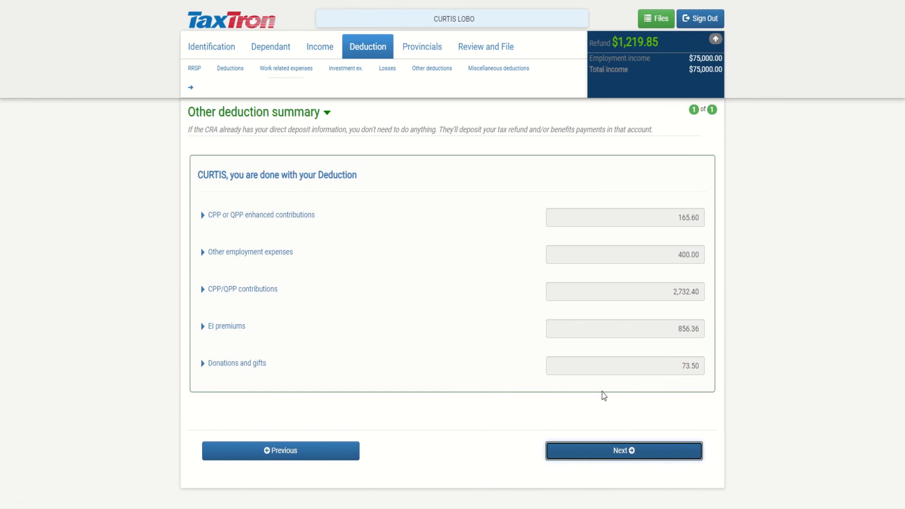
left_click(627, 396)
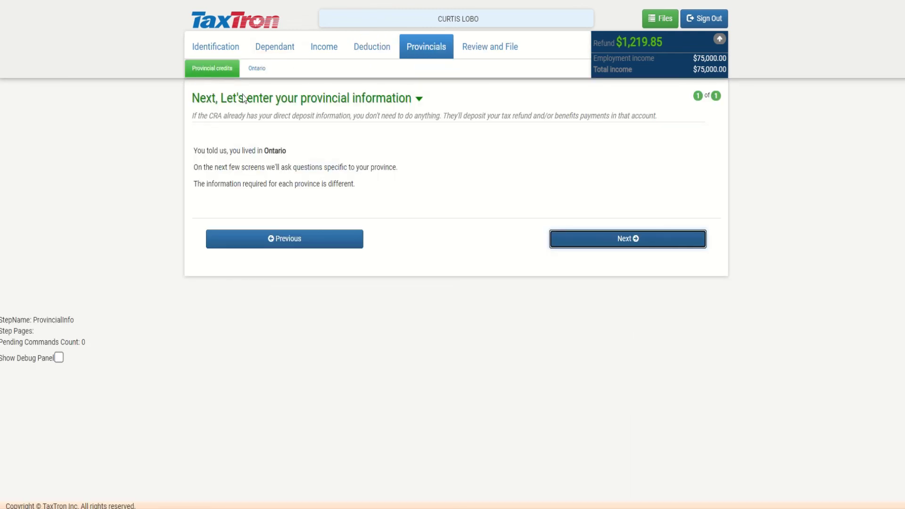
left_click(597, 242)
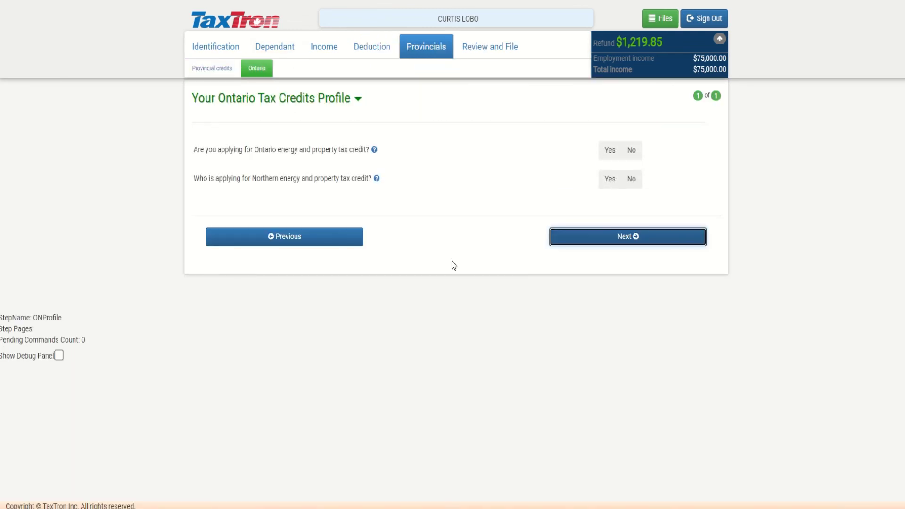
left_click(620, 238)
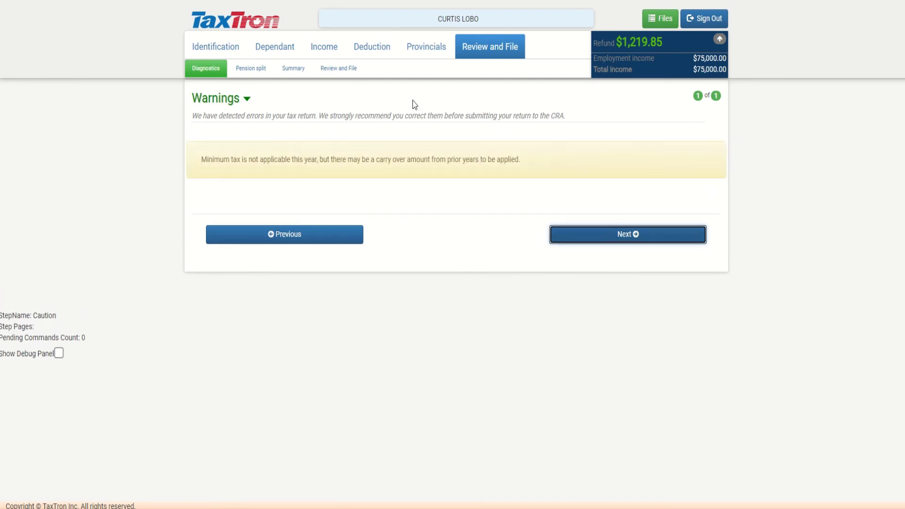
left_click(621, 237)
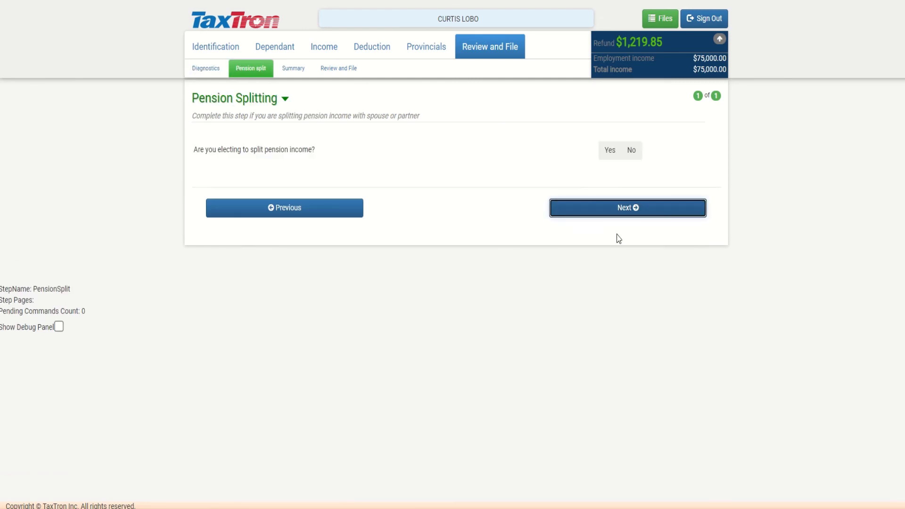
left_click(621, 210)
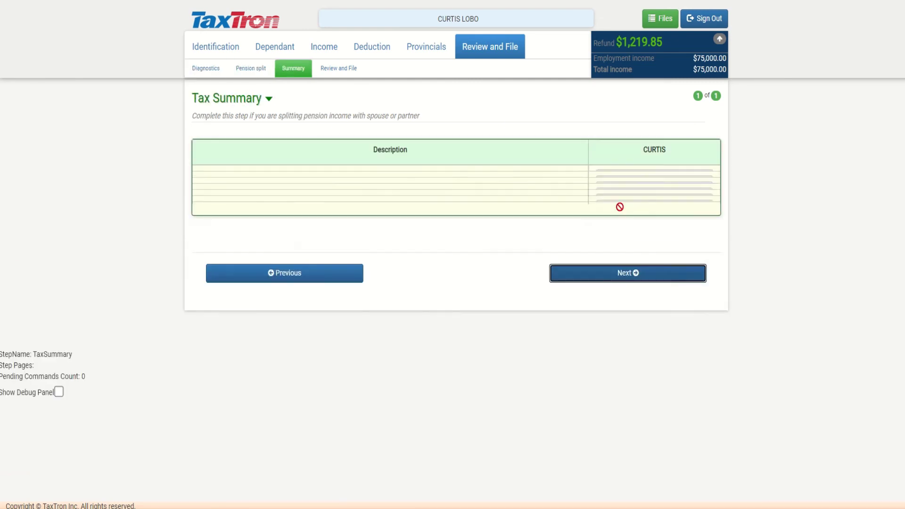
Answer No to pension splitting and view the Tax Summary with net income 74,434.40
left_click(257, 70)
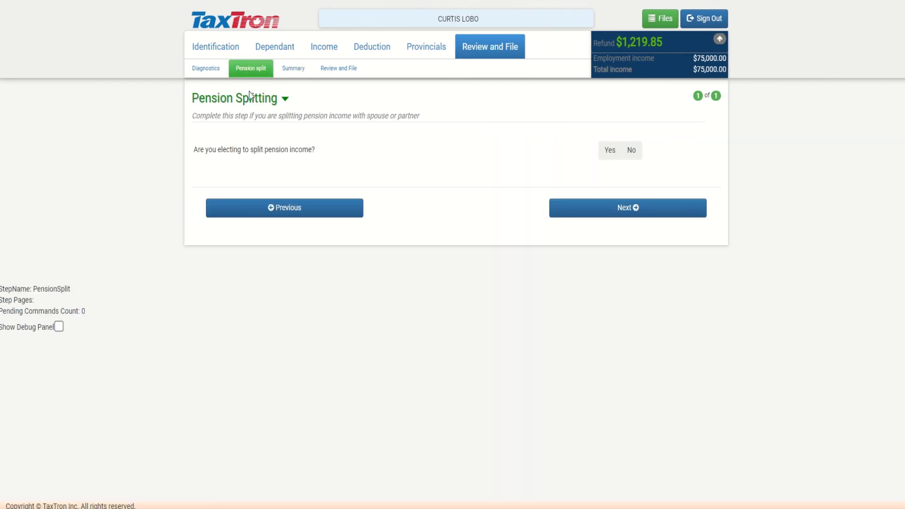
left_click(632, 152)
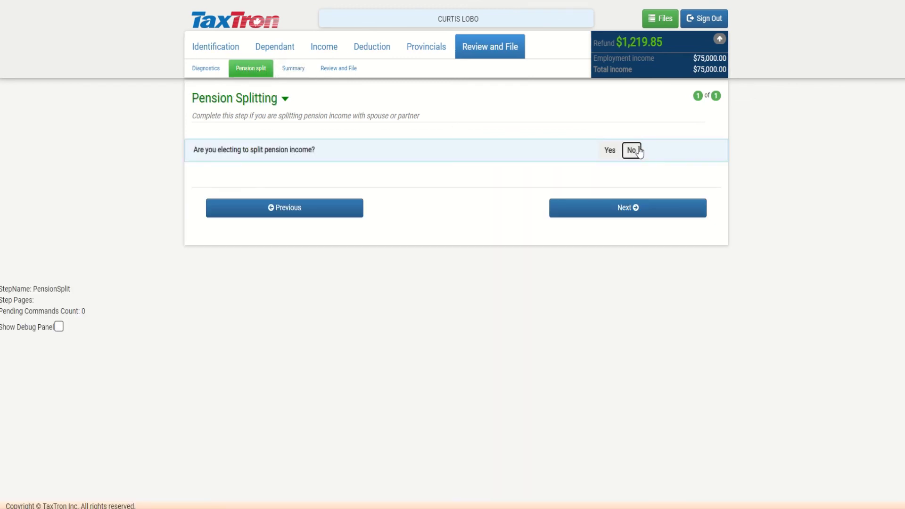
left_click(623, 212)
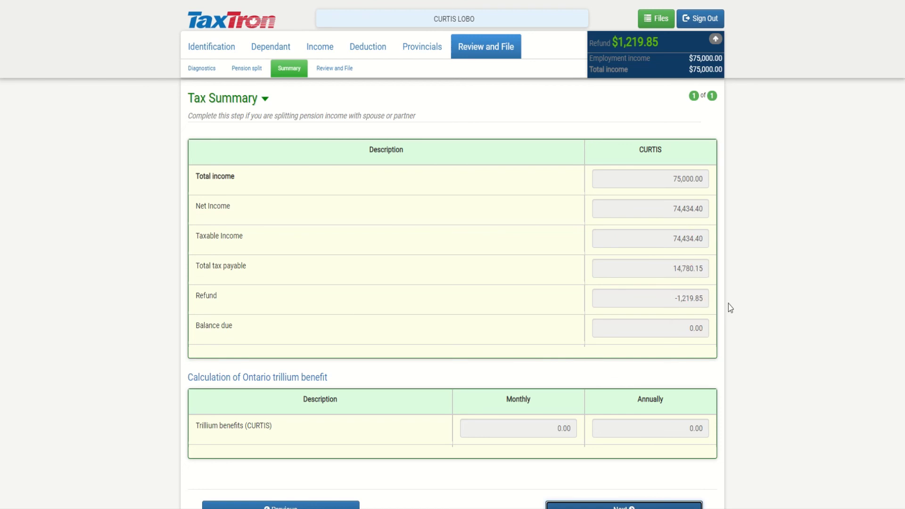
scroll(649, 324, "down", 2)
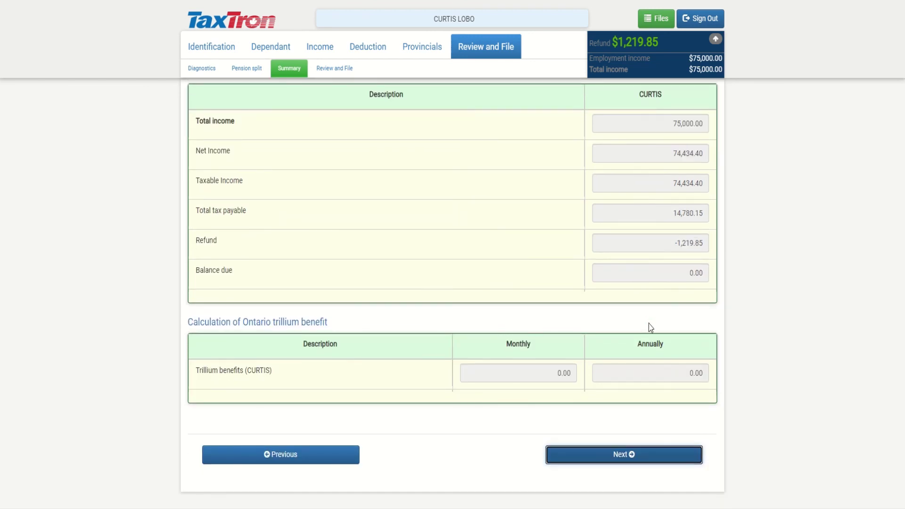
Choose Mail copy for receiving CRA notices and continue to the print-and-file page
left_click(633, 455)
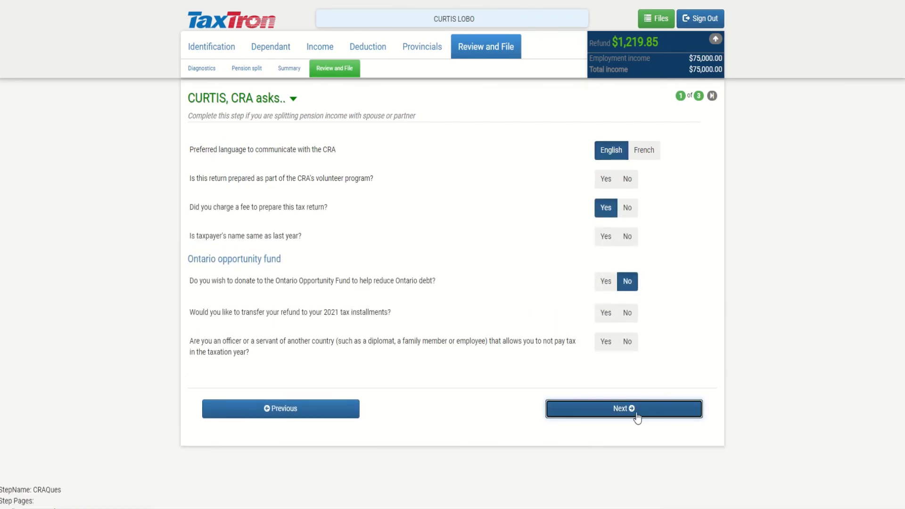
left_click(636, 417)
left_click(642, 167)
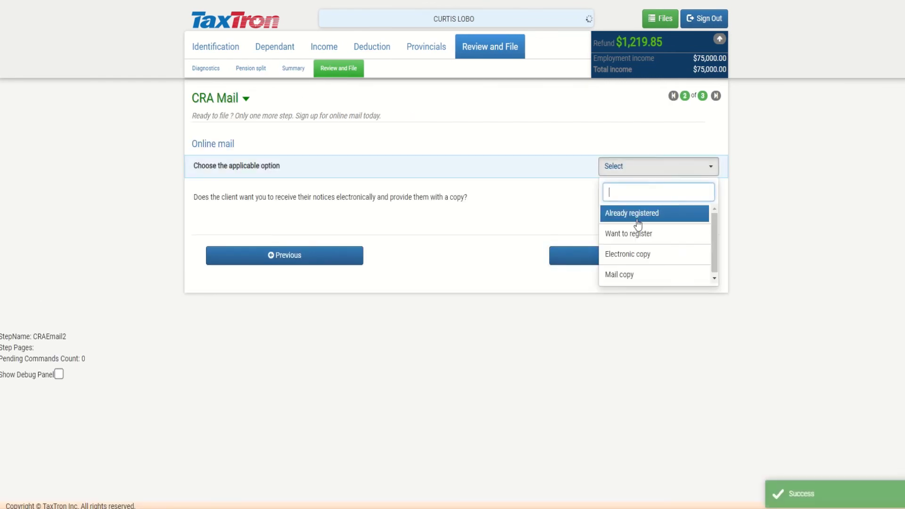
left_click(632, 275)
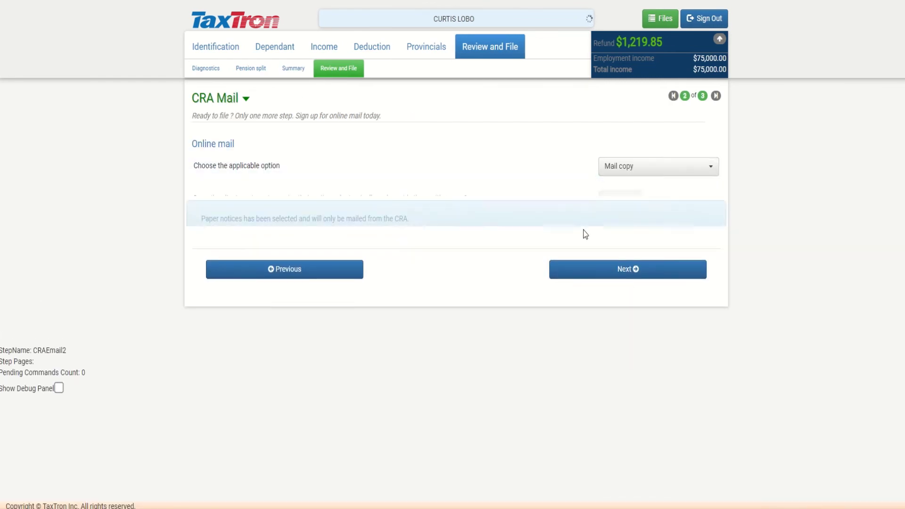
left_click(593, 282)
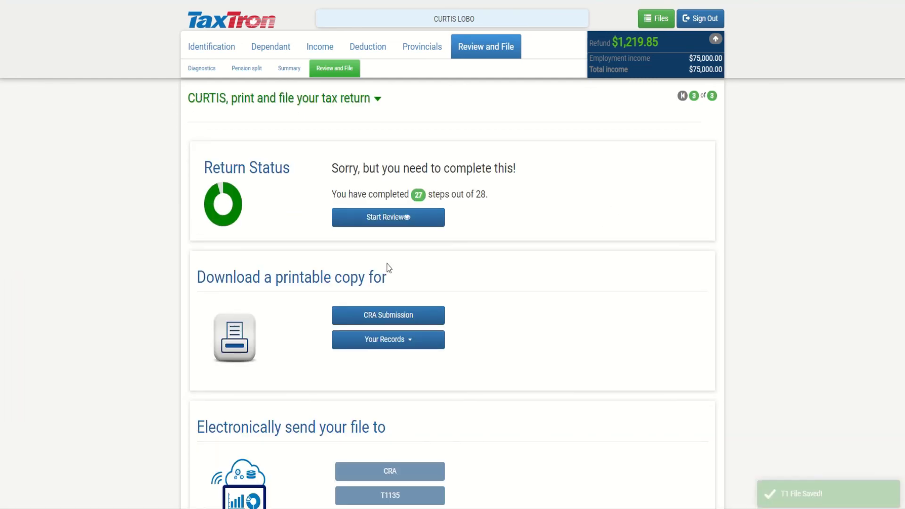
Revisit the Tax Summary, then review the Review and File page reporting everything looks good
left_click(298, 75)
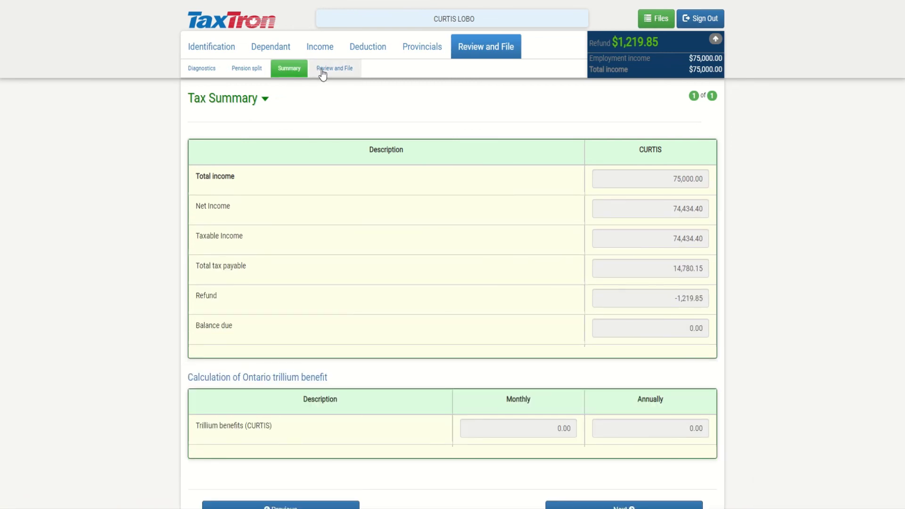
left_click(322, 70)
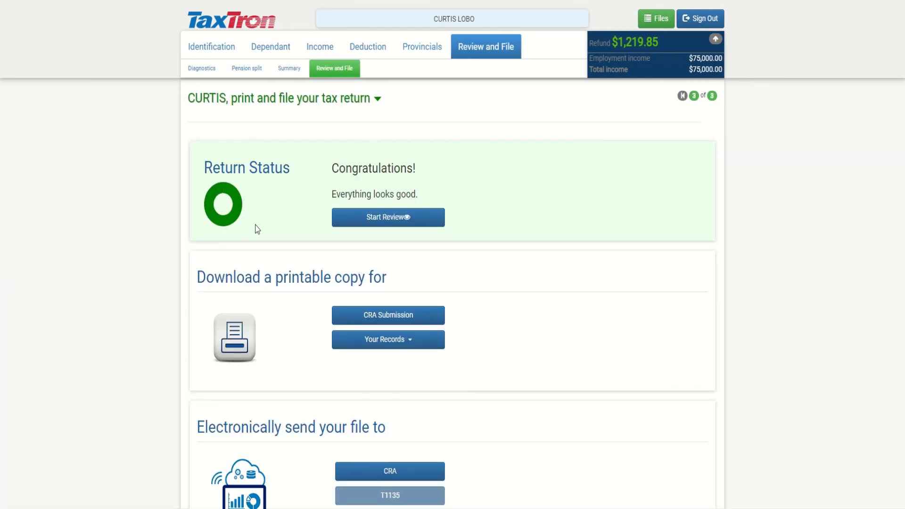
scroll(257, 229, "down", 1)
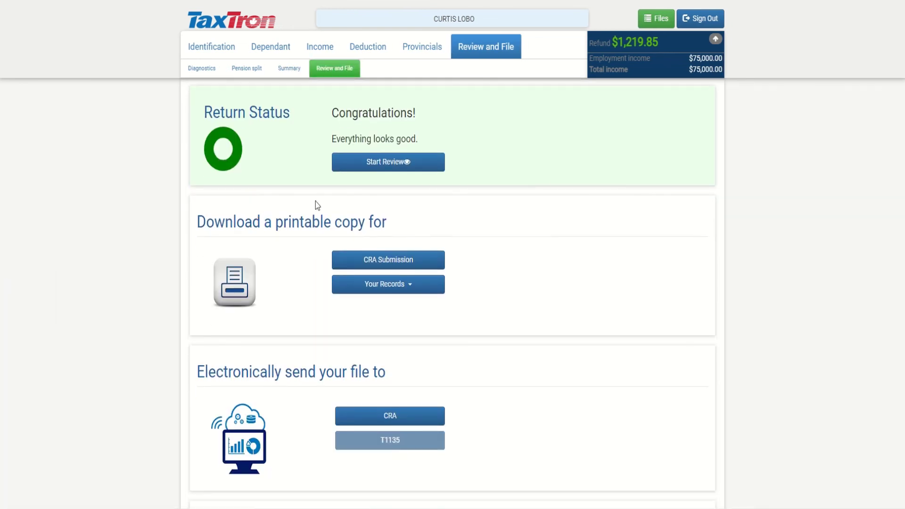
left_click(402, 163)
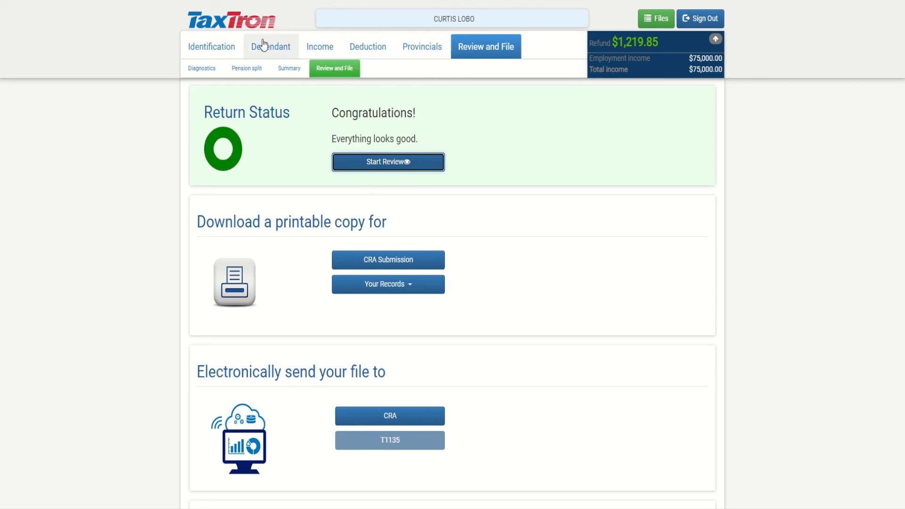
left_click(514, 155)
scroll(513, 155, "down", 1)
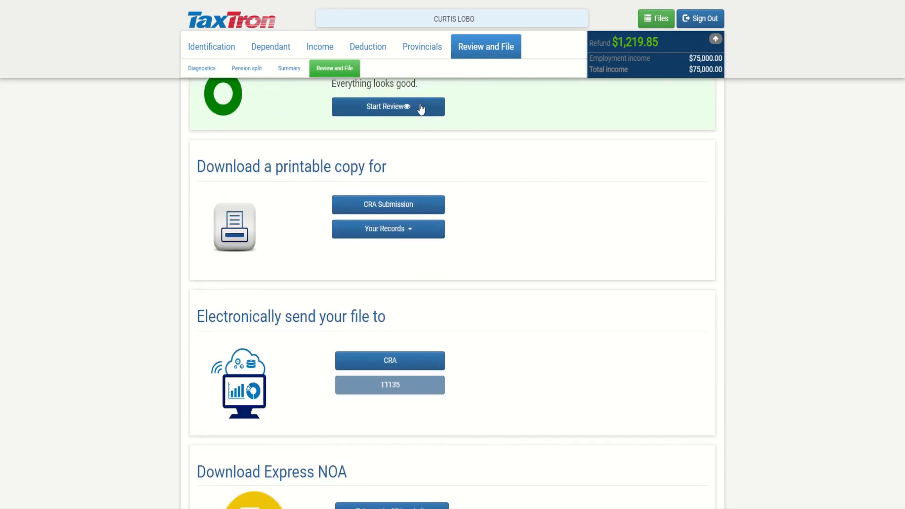
scroll(452, 217, "down", 1)
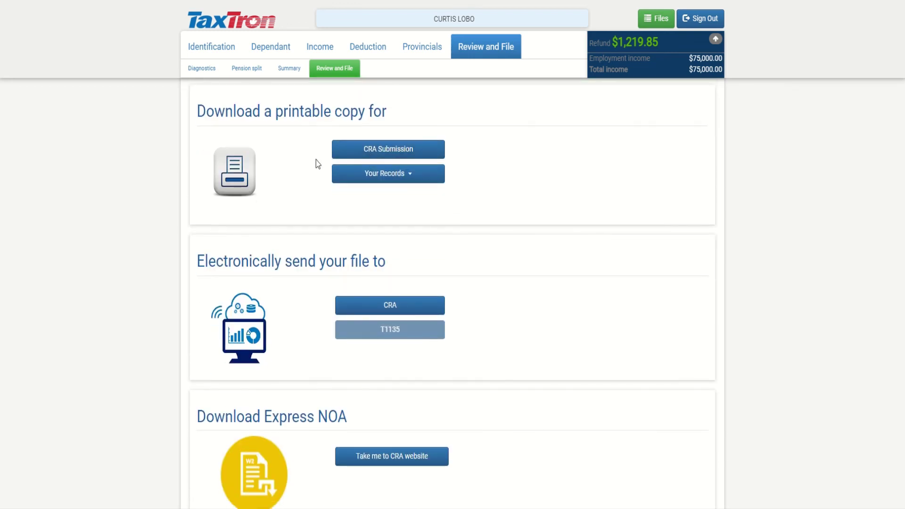